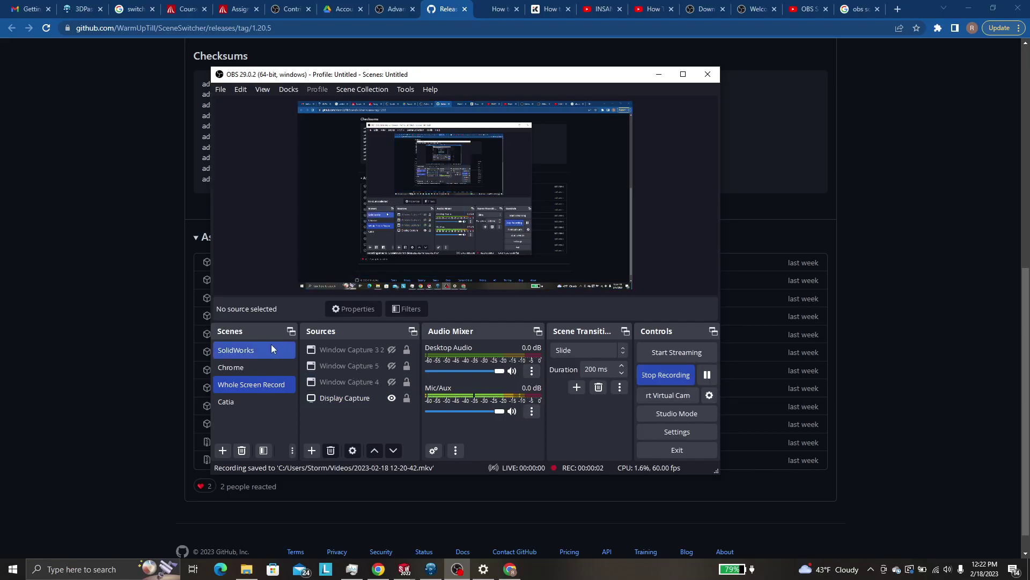
Snap OBS left, switch the recording to Chrome then back to Whole Screen Record, and maximize the GitHub page.
{"action": "left_click", "coordinate": [252, 365]}
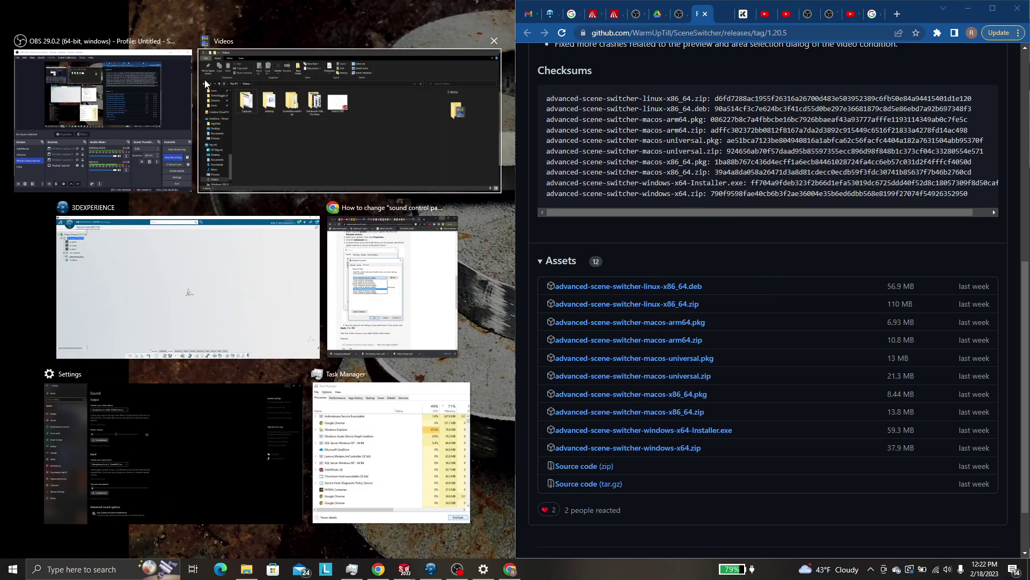
{"action": "left_click", "coordinate": [102, 70]}
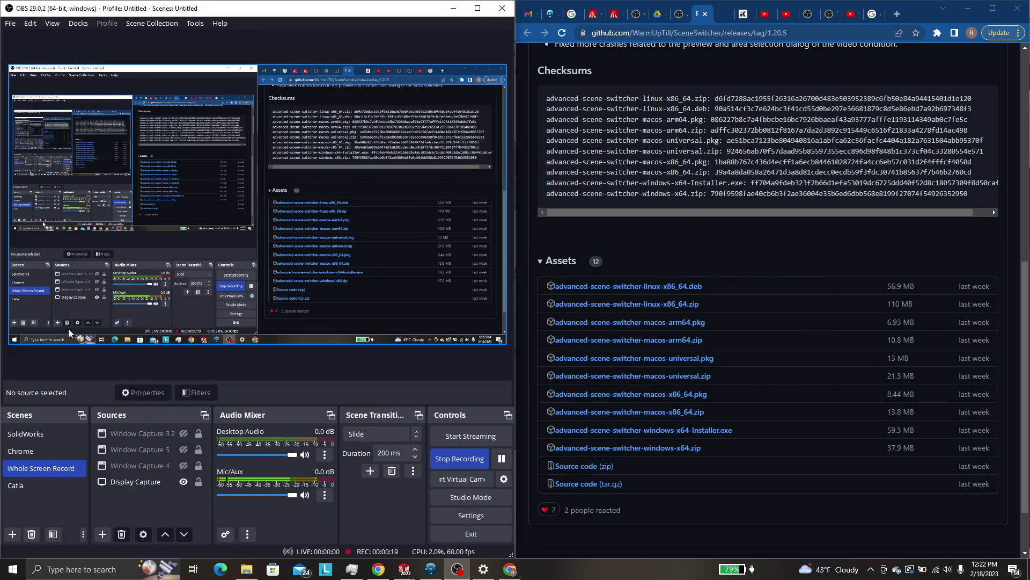
{"action": "left_click", "coordinate": [32, 451]}
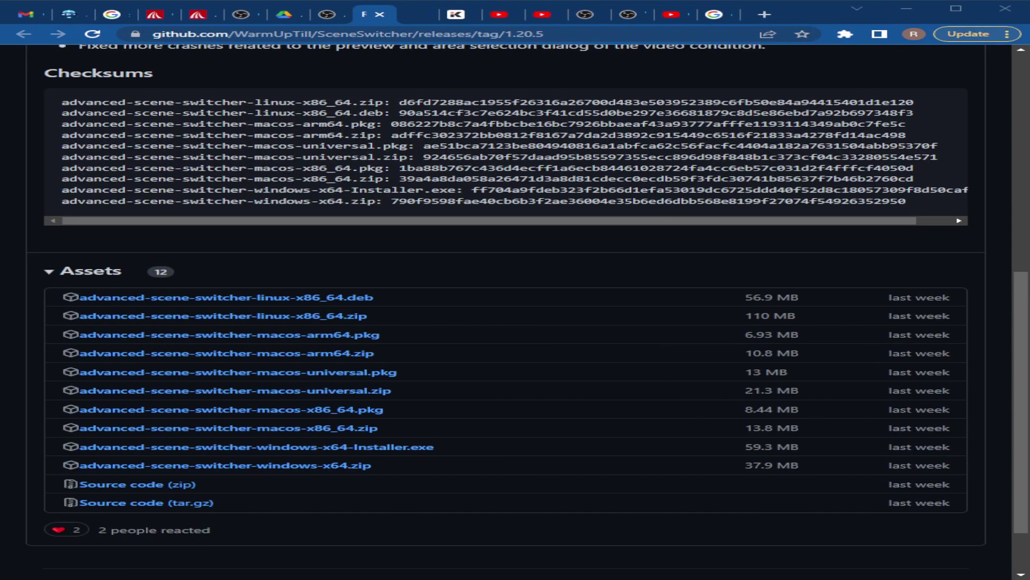
{"action": "left_click", "coordinate": [41, 468]}
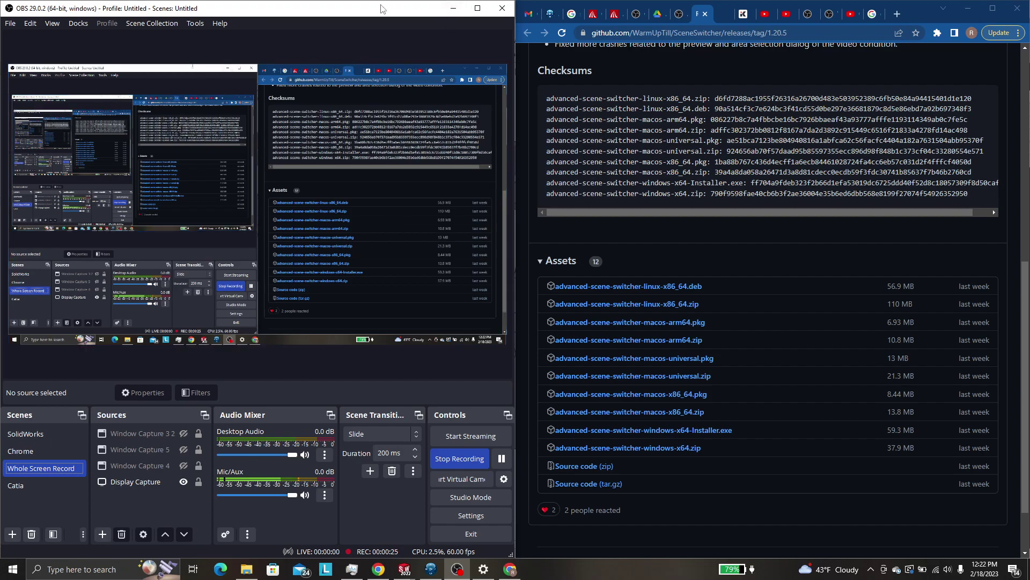
{"action": "left_click", "coordinate": [919, 22]}
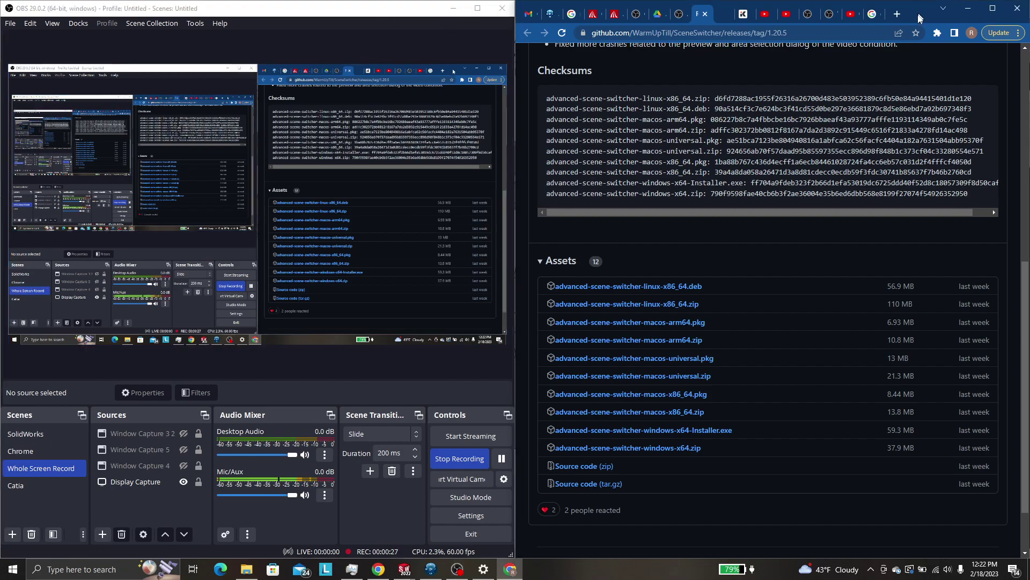
{"action": "left_click_drag", "start_coordinate": [918, 22], "coordinate": [590, 2]}
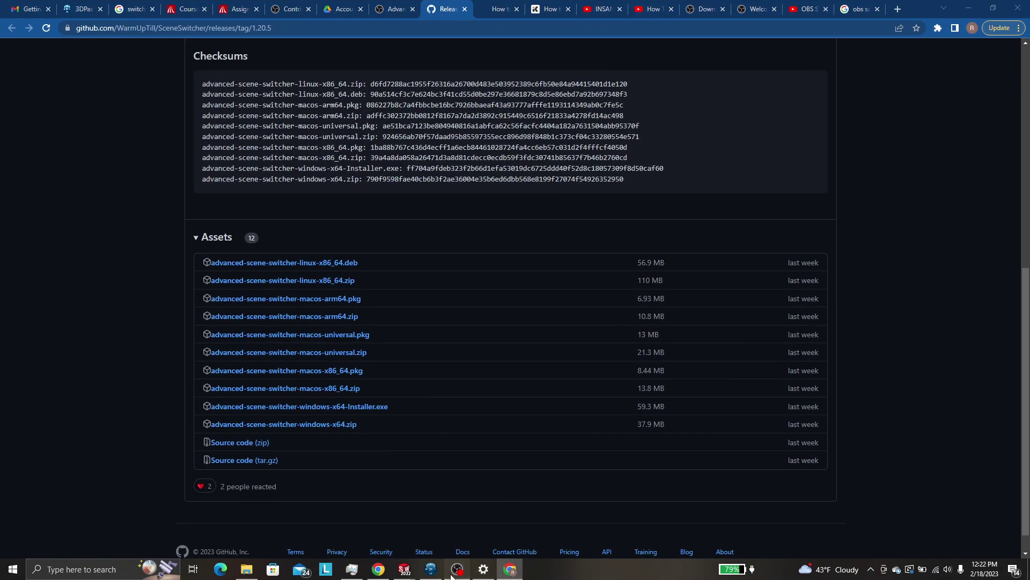
Float OBS over the browser and cycle the recording through Chrome, Whole Screen Record and SolidWorks scenes.
{"action": "left_click", "coordinate": [451, 575]}
{"action": "left_click_drag", "start_coordinate": [300, 6], "coordinate": [509, 91]}
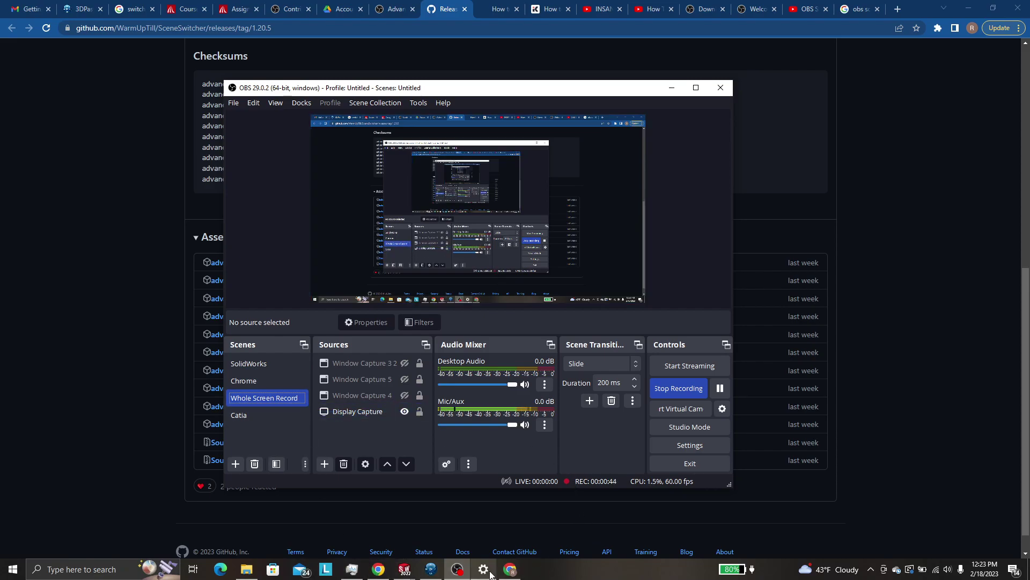
{"action": "left_click", "coordinate": [291, 384]}
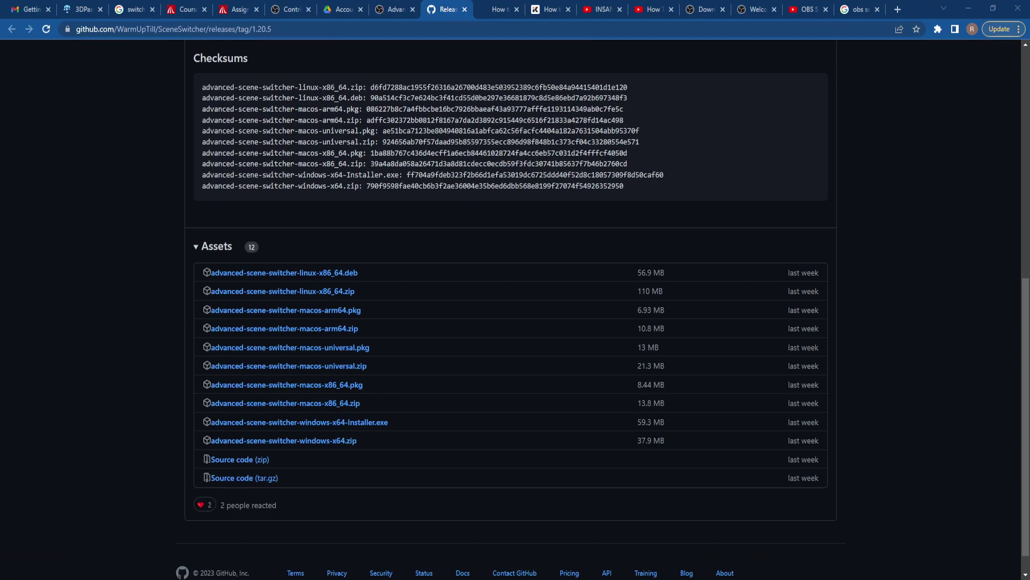
{"action": "left_click", "coordinate": [264, 398]}
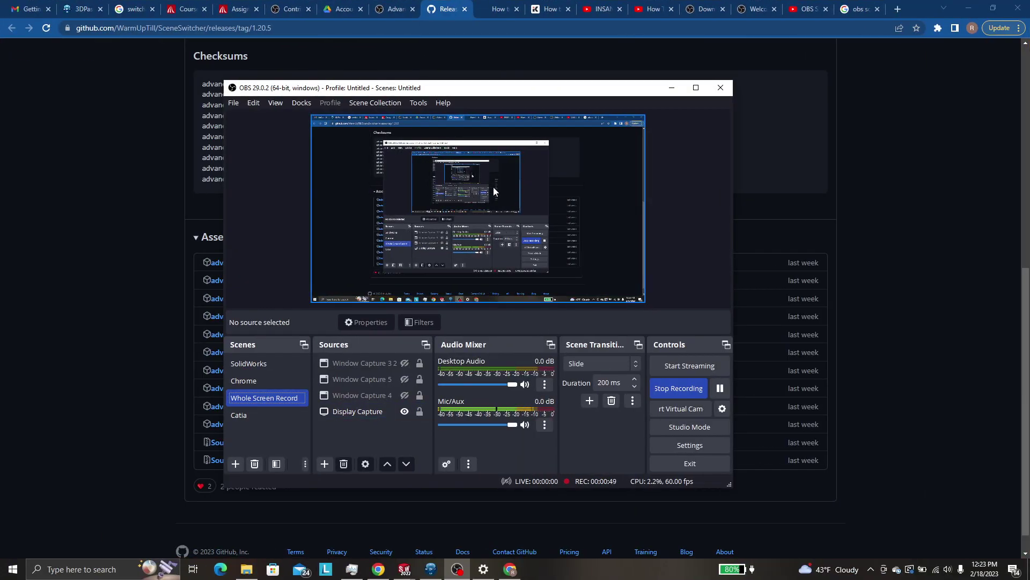
{"action": "left_click", "coordinate": [258, 363]}
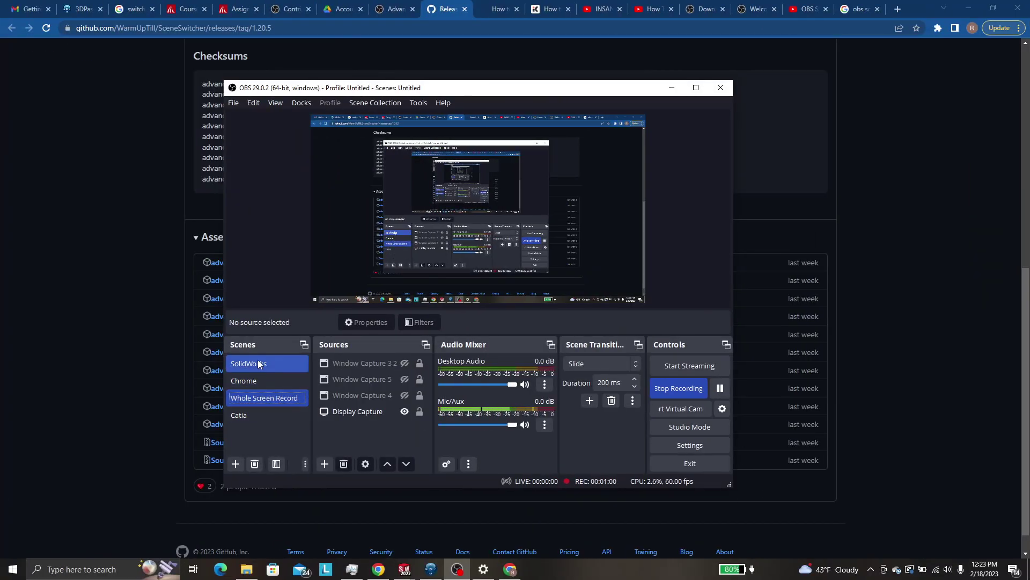
{"action": "left_click", "coordinate": [419, 102]}
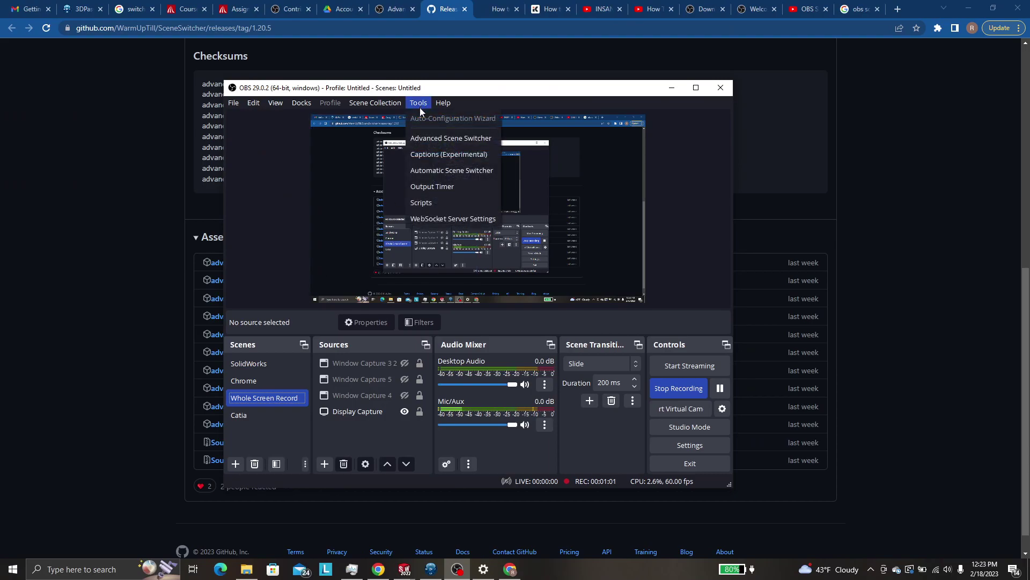
{"action": "left_click", "coordinate": [452, 171]}
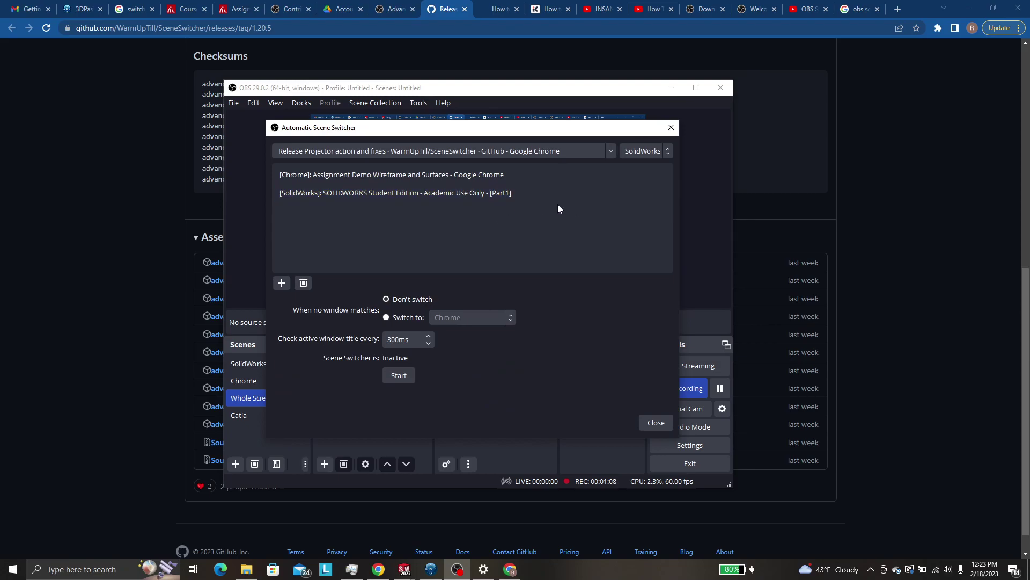
{"action": "left_click", "coordinate": [484, 197]}
{"action": "mouse_move", "coordinate": [416, 569]}
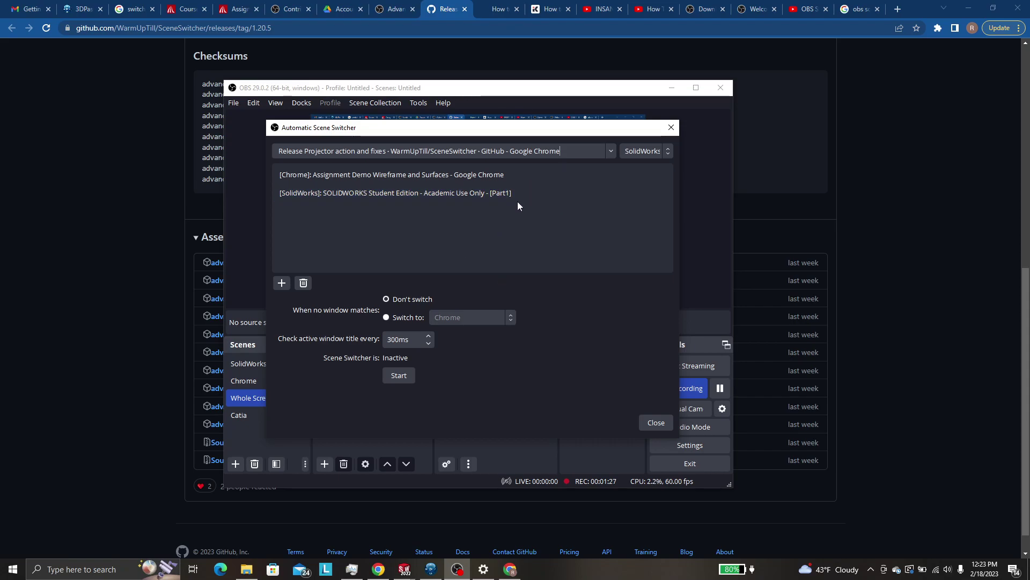
{"action": "left_click", "coordinate": [671, 127]}
{"action": "left_click", "coordinate": [419, 103]}
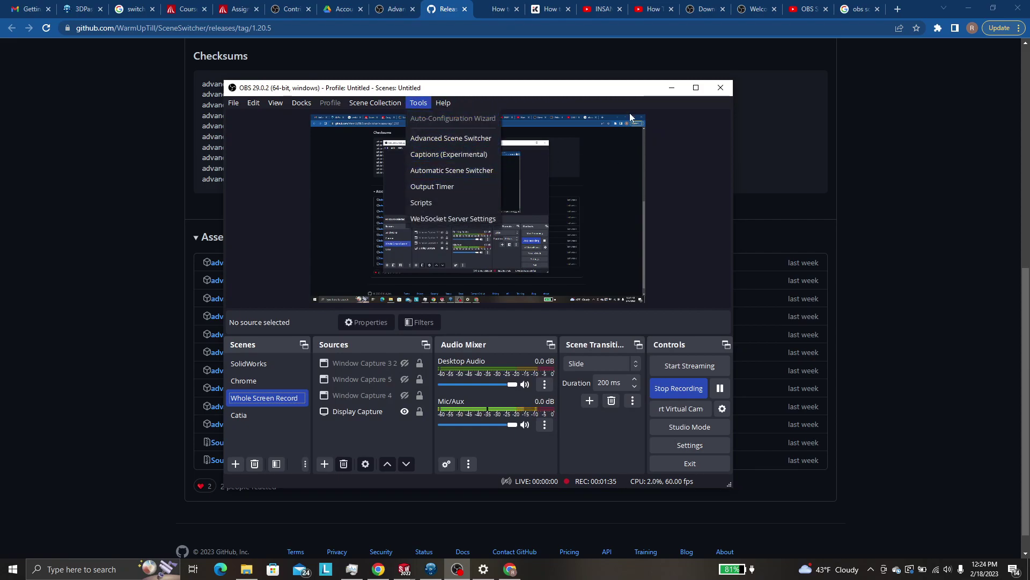
Dismiss the Tools menu, minimize OBS, and return to the scene switcher Google search results.
{"action": "left_click", "coordinate": [668, 103]}
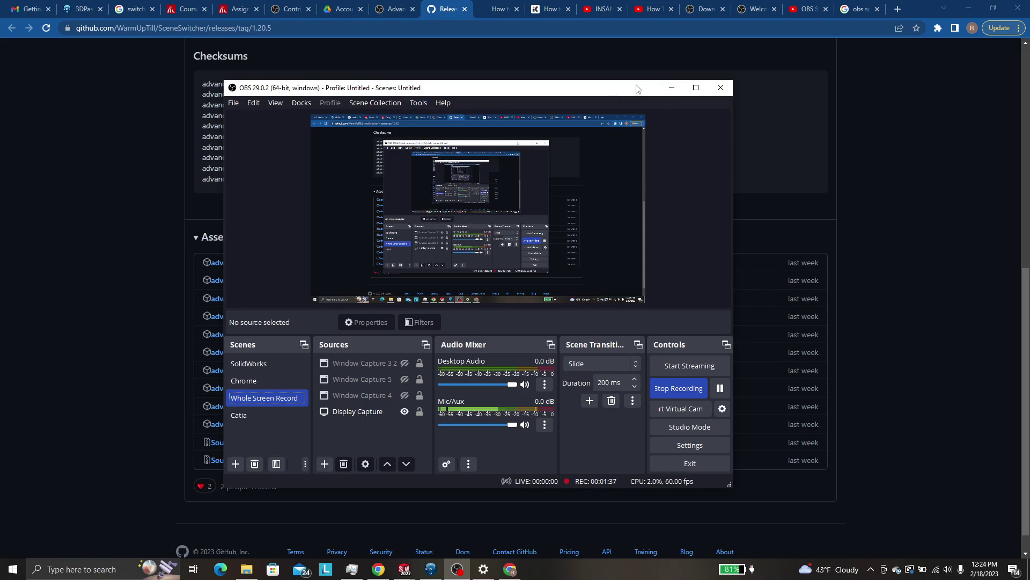
{"action": "left_click", "coordinate": [671, 87]}
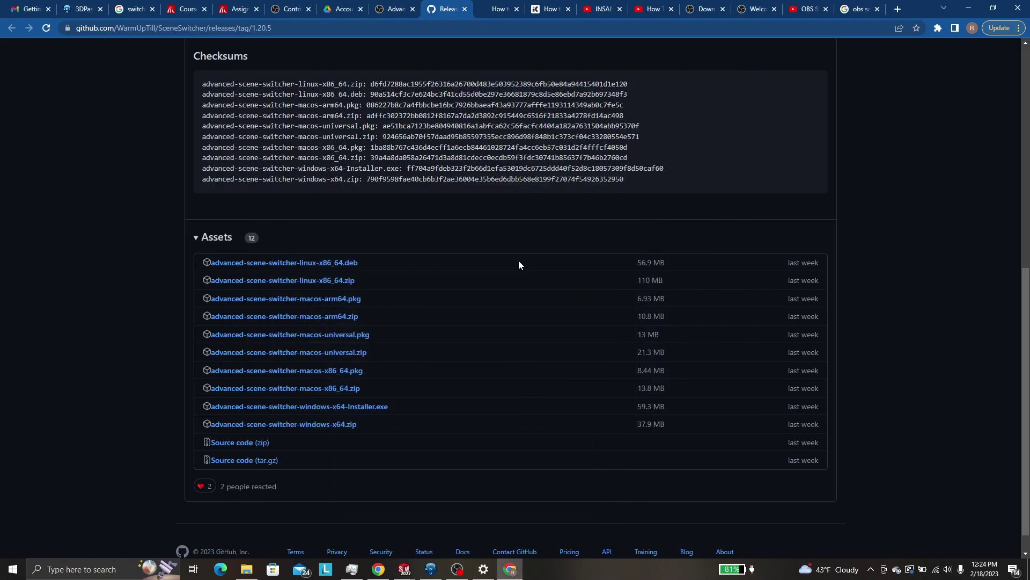
{"action": "left_click", "coordinate": [398, 6]}
{"action": "left_click", "coordinate": [366, 8]}
{"action": "left_click", "coordinate": [395, 8]}
{"action": "left_click", "coordinate": [12, 27]}
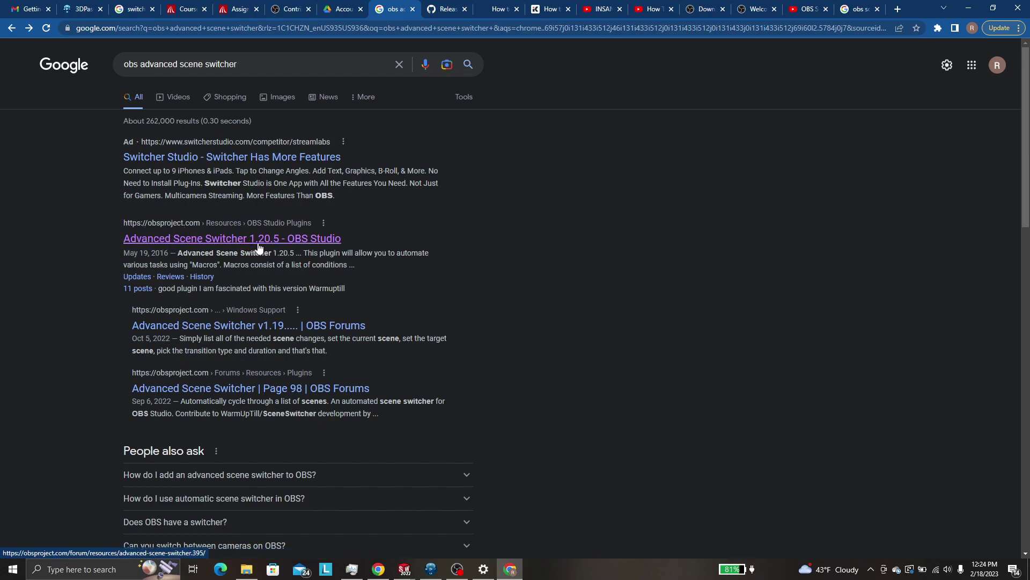
Open the Advanced Scene Switcher 1.20.5 forum result and scroll through its overview.
{"action": "left_click", "coordinate": [323, 242]}
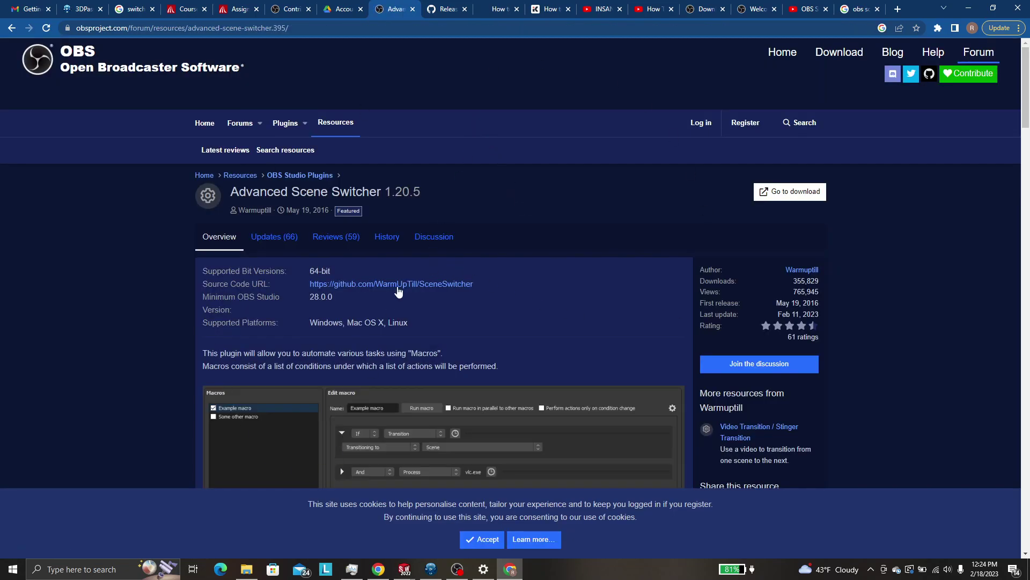
{"action": "scroll", "coordinate": [401, 291], "scroll_direction": "down", "scroll_amount": 10}
{"action": "scroll", "coordinate": [401, 291], "scroll_direction": "up", "scroll_amount": 10}
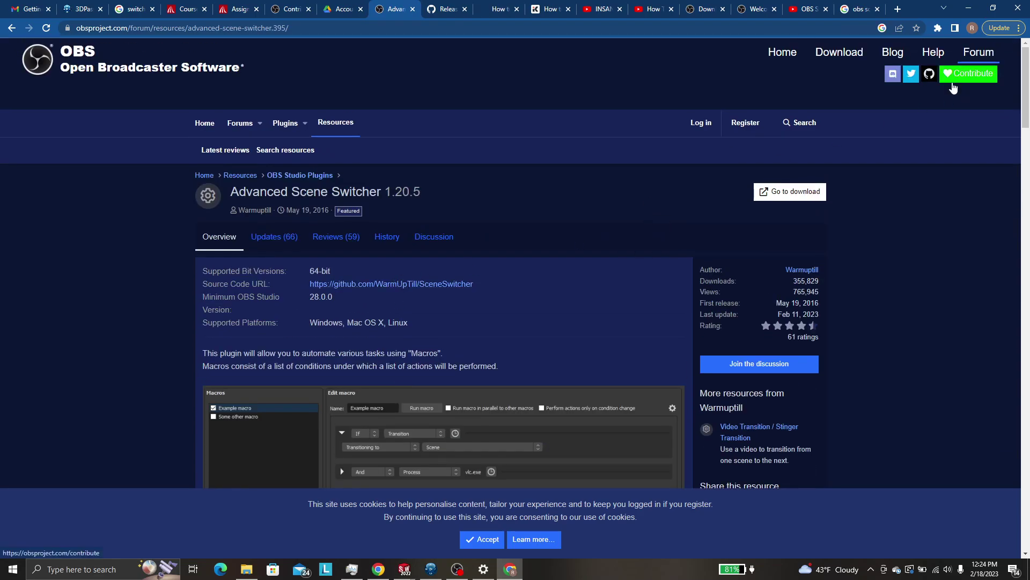
{"action": "scroll", "coordinate": [510, 187], "scroll_direction": "down", "scroll_amount": 8}
{"action": "scroll", "coordinate": [511, 193], "scroll_direction": "down", "scroll_amount": 5}
{"action": "scroll", "coordinate": [511, 193], "scroll_direction": "up", "scroll_amount": 15}
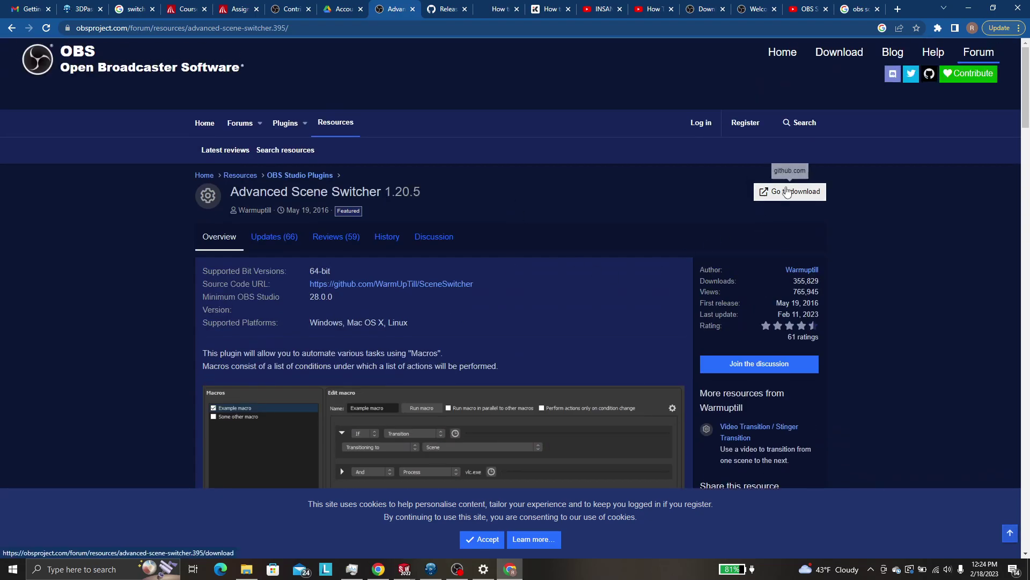
Follow Go to download to the GitHub 1.20.5 release and scroll down to its Assets list.
{"action": "left_click", "coordinate": [785, 192]}
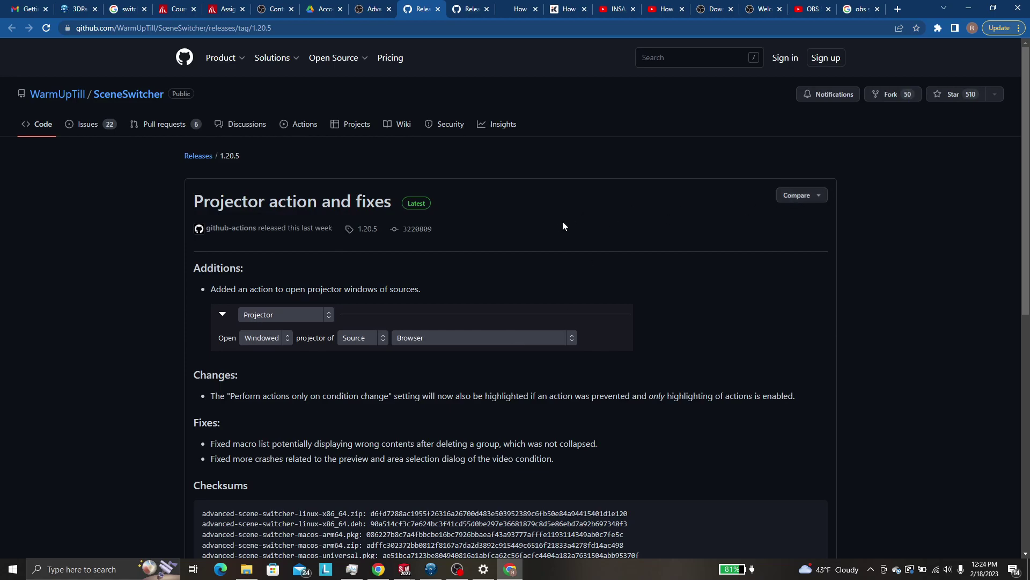
{"action": "scroll", "coordinate": [558, 223], "scroll_direction": "down", "scroll_amount": 5}
{"action": "scroll", "coordinate": [398, 220], "scroll_direction": "down", "scroll_amount": 3}
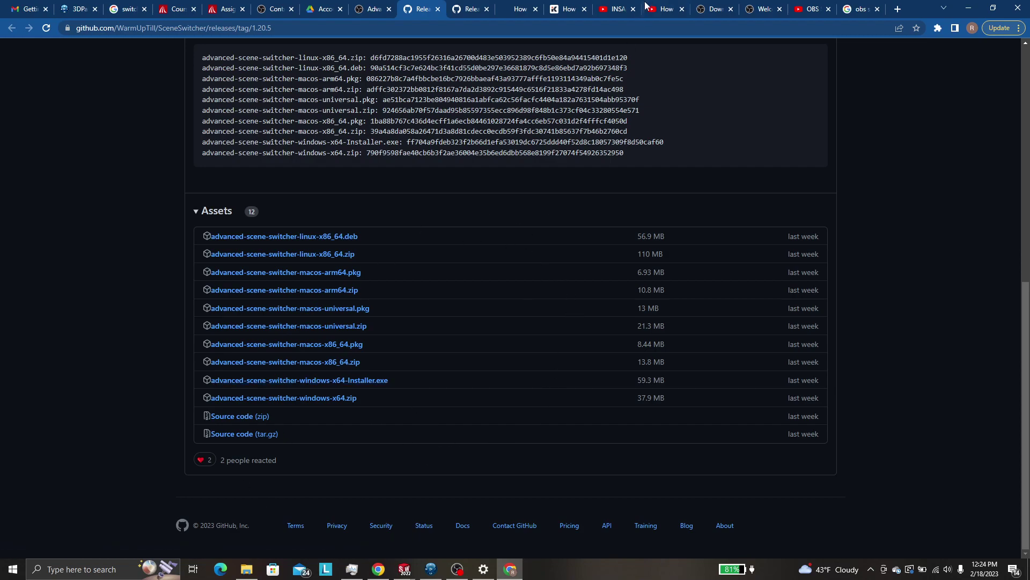
Minimize the browser and bring the OBS window back, positioned near the top of the screen.
{"action": "left_click", "coordinate": [969, 7]}
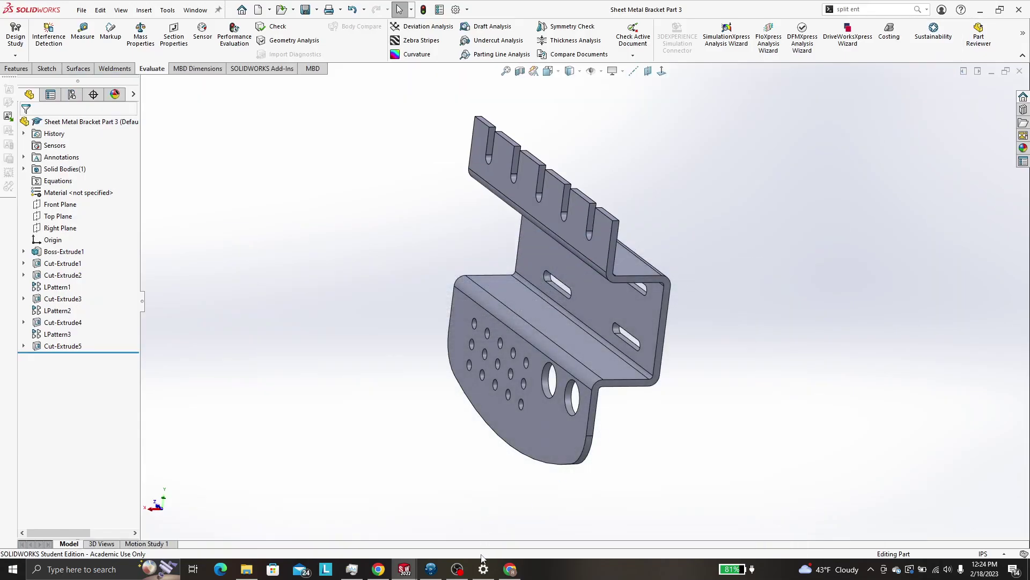
{"action": "left_click", "coordinate": [457, 569]}
{"action": "left_click", "coordinate": [457, 569]}
{"action": "left_click", "coordinate": [457, 569]}
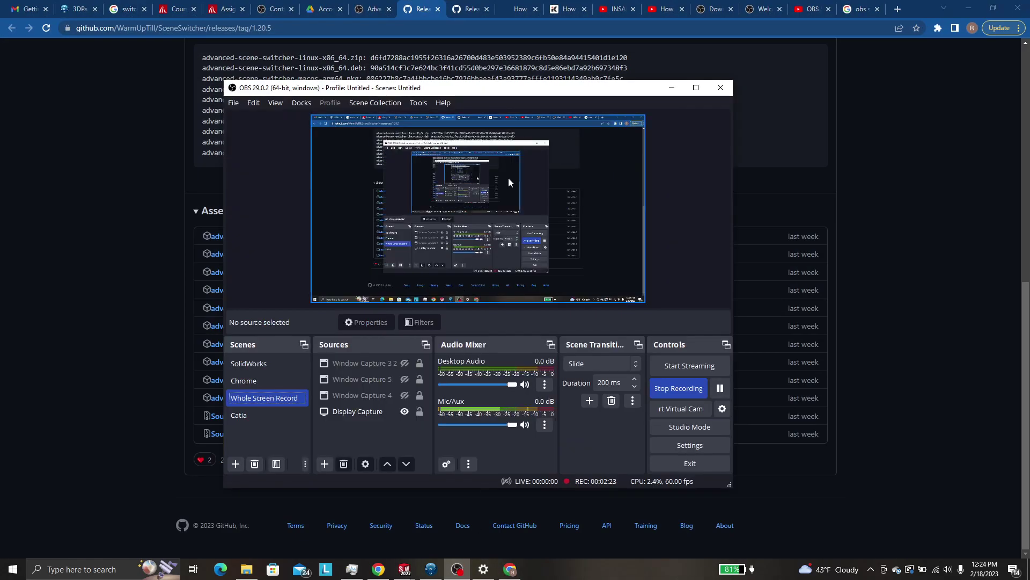
{"action": "left_click_drag", "start_coordinate": [474, 86], "coordinate": [474, 63]}
Launch Advanced Scene Switcher from Tools, review the General tab status, then return to the Macro tab.
{"action": "left_click", "coordinate": [416, 74]}
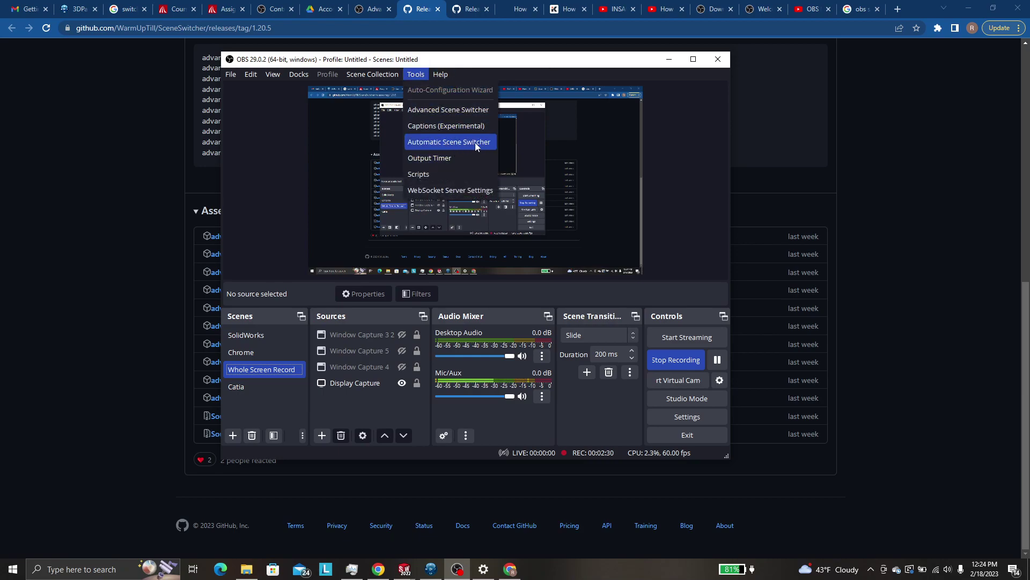
{"action": "left_click", "coordinate": [450, 109]}
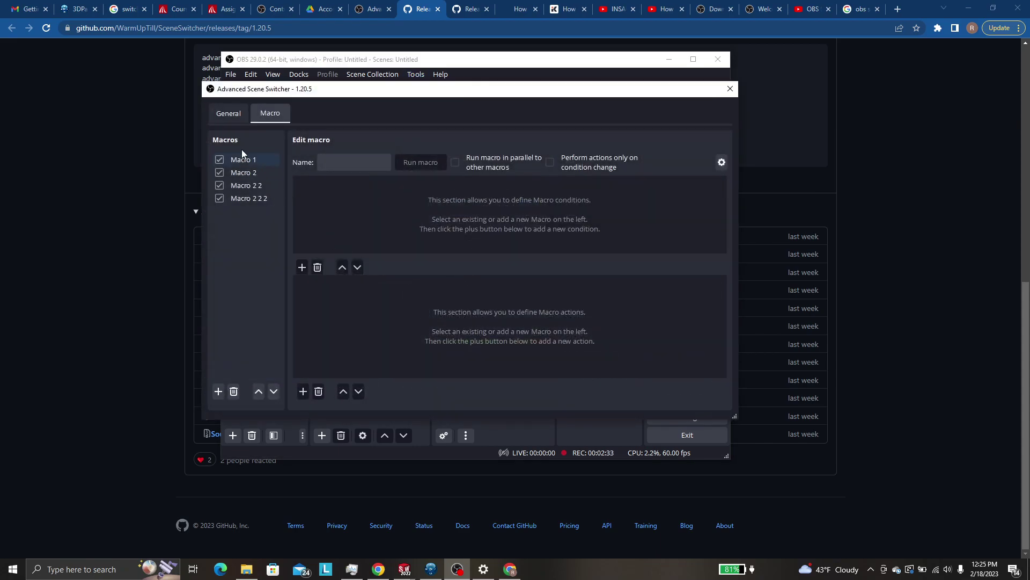
{"action": "left_click", "coordinate": [229, 114]}
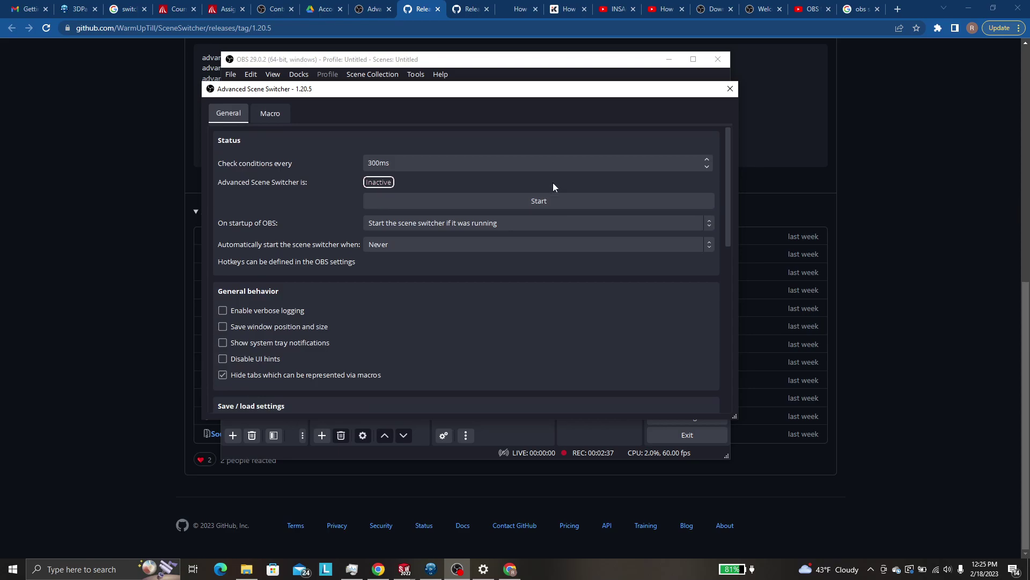
{"action": "scroll", "coordinate": [263, 296], "scroll_direction": "down", "scroll_amount": 4}
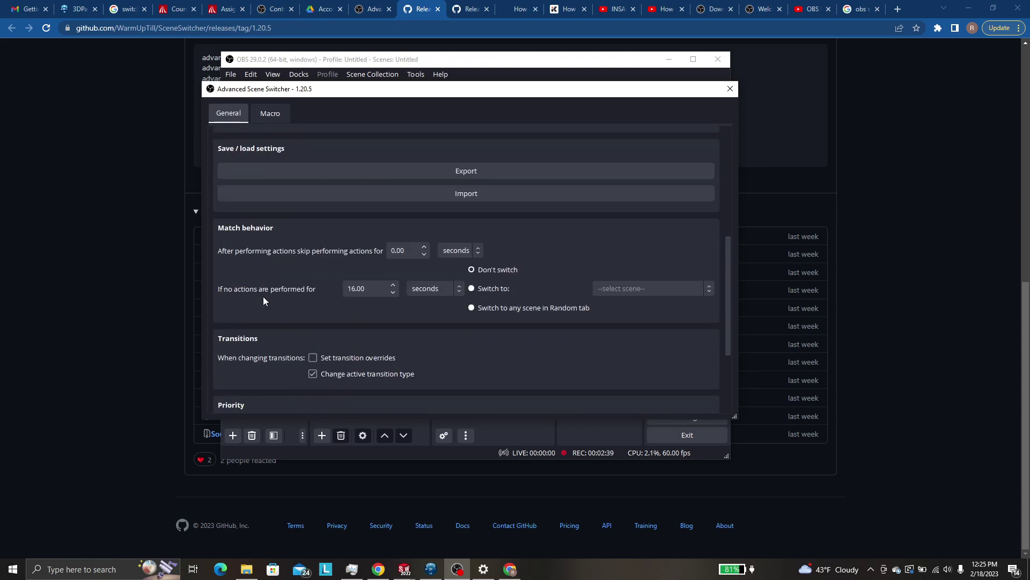
{"action": "scroll", "coordinate": [262, 297], "scroll_direction": "up", "scroll_amount": 1}
{"action": "scroll", "coordinate": [262, 297], "scroll_direction": "up", "scroll_amount": 3}
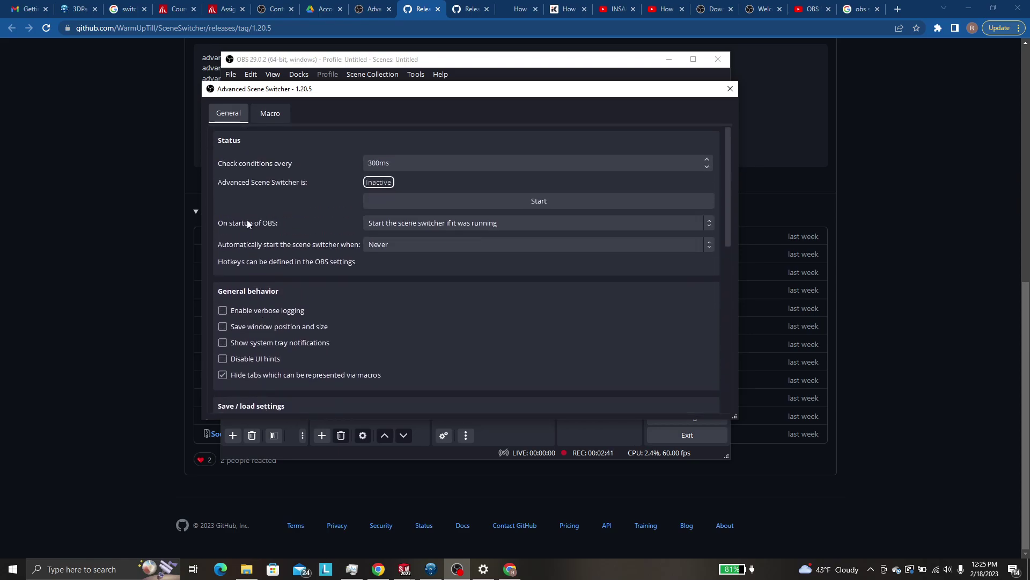
{"action": "left_click", "coordinate": [267, 115]}
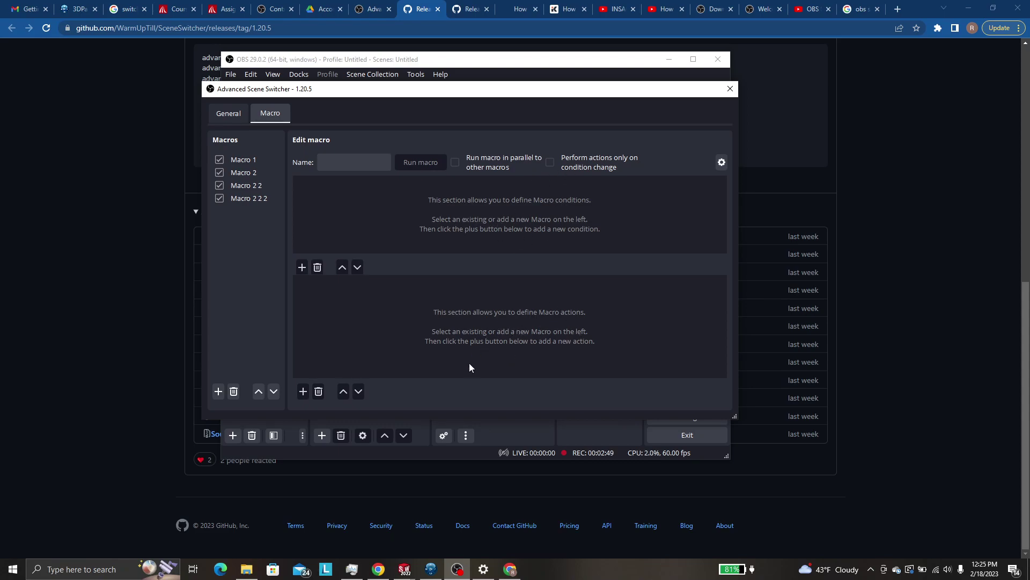
{"action": "left_click", "coordinate": [244, 161]}
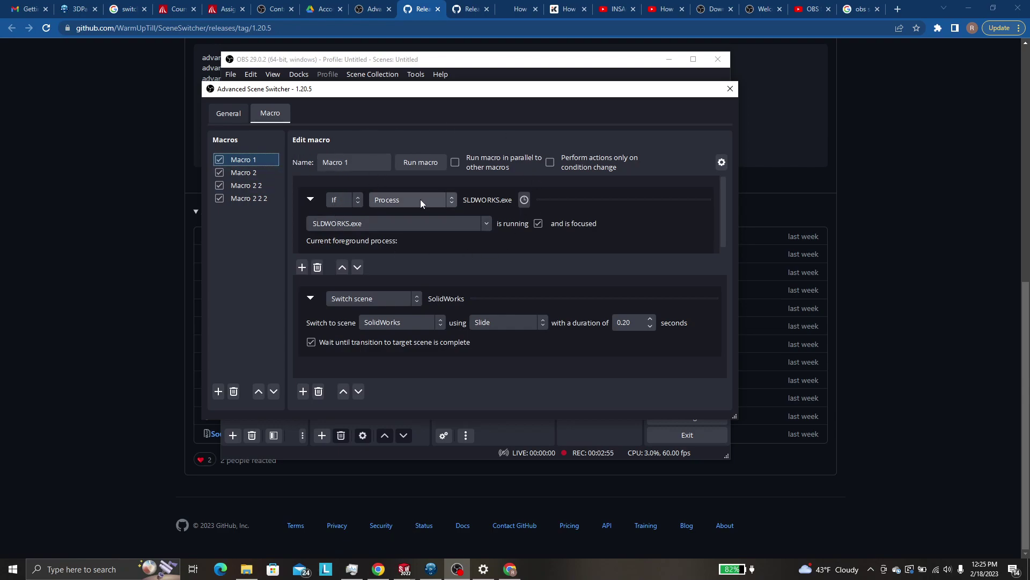
{"action": "left_click", "coordinate": [396, 229]}
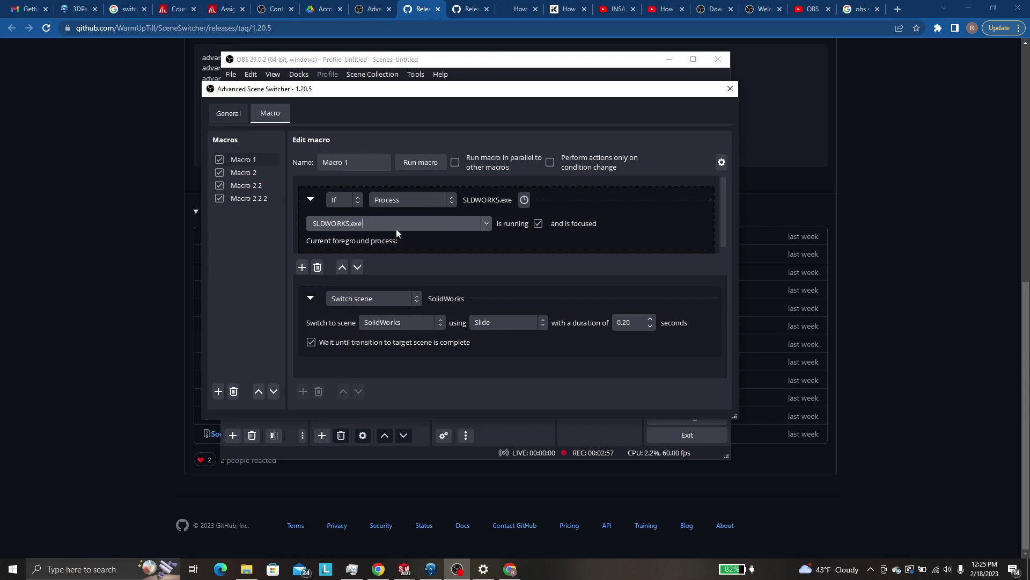
{"action": "left_click", "coordinate": [485, 225]}
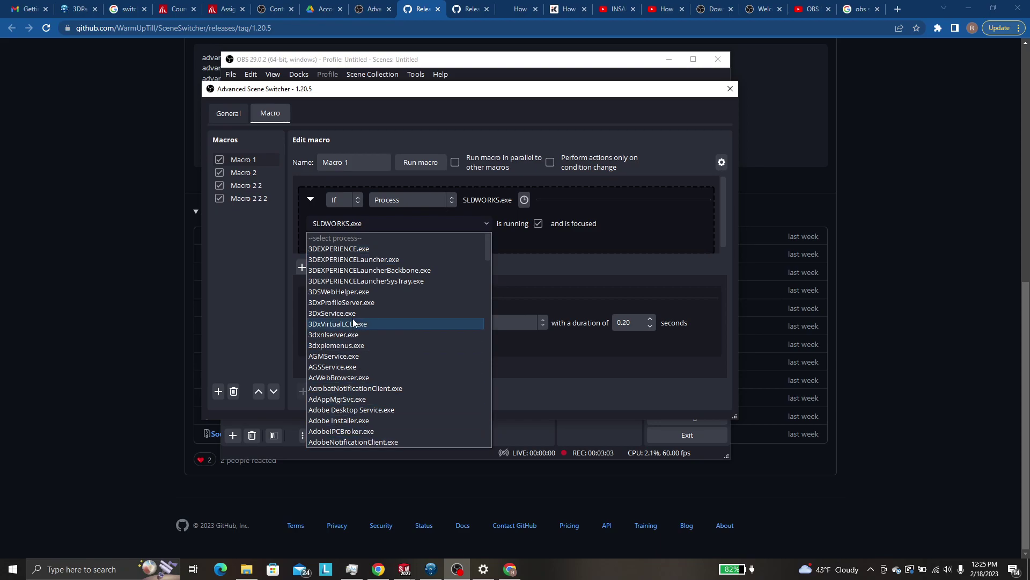
{"action": "left_click", "coordinate": [567, 201]}
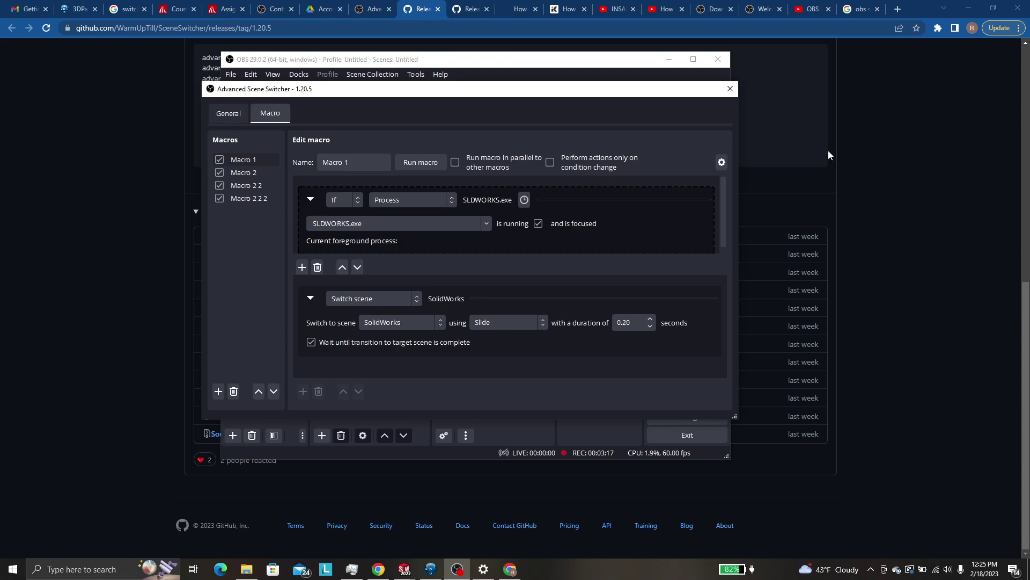
{"action": "mouse_move", "coordinate": [404, 572]}
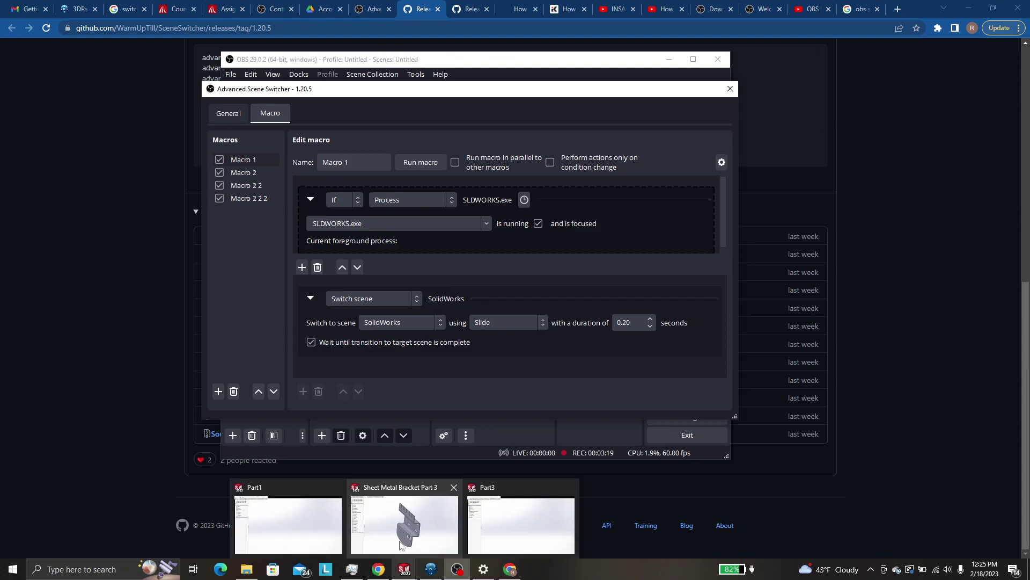
{"action": "left_click", "coordinate": [399, 526]}
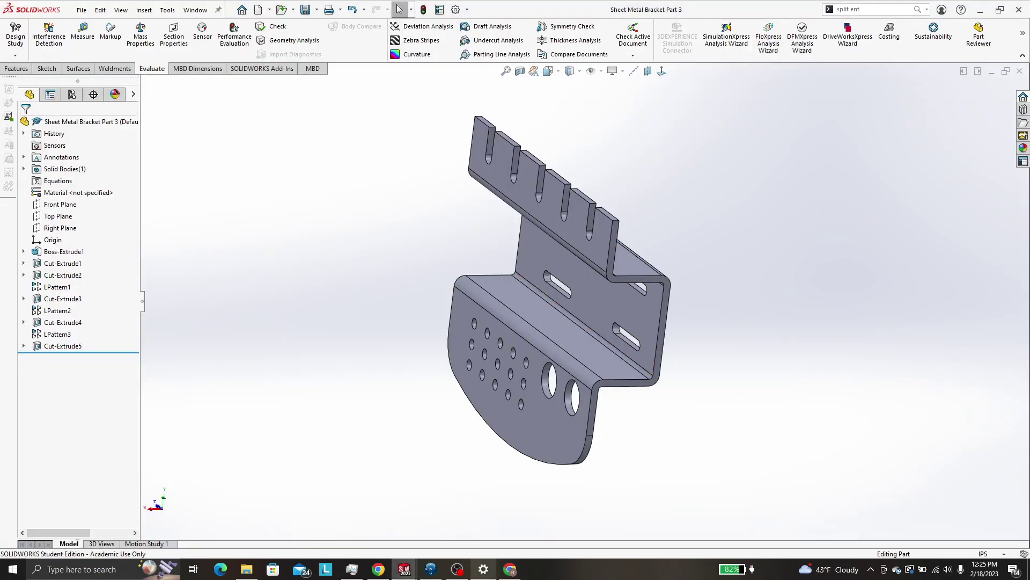
{"action": "left_click", "coordinate": [510, 570]}
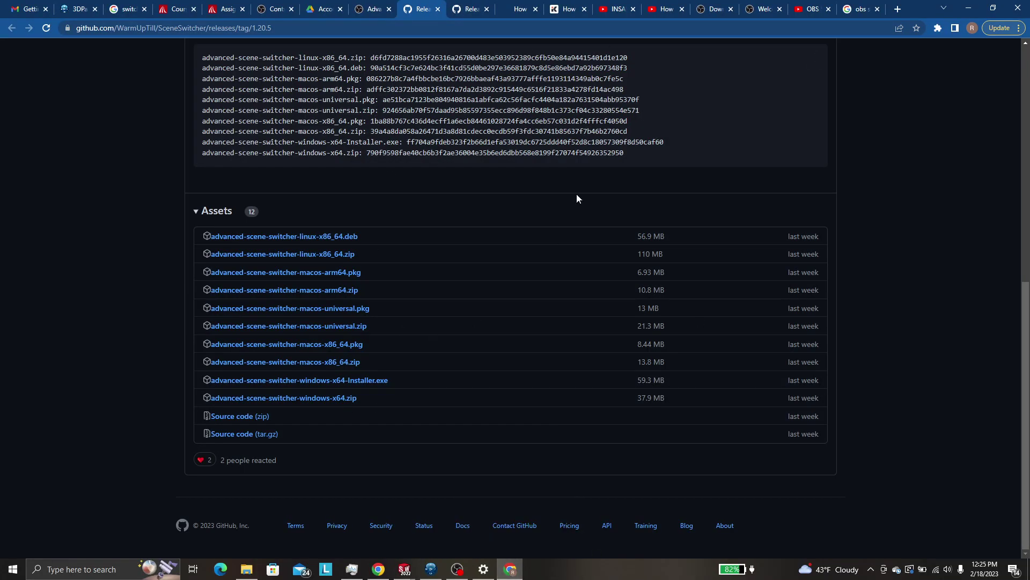
{"action": "left_click", "coordinate": [457, 569]}
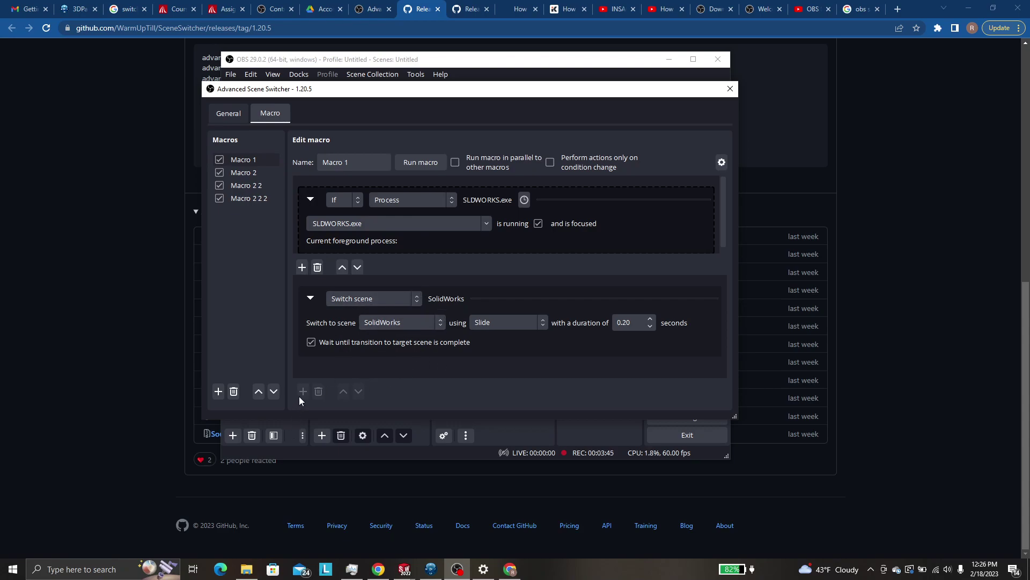
Leave Macro 1's action as Switch scene and drag the switcher window right to expose OBS scenes.
{"action": "left_click", "coordinate": [366, 302]}
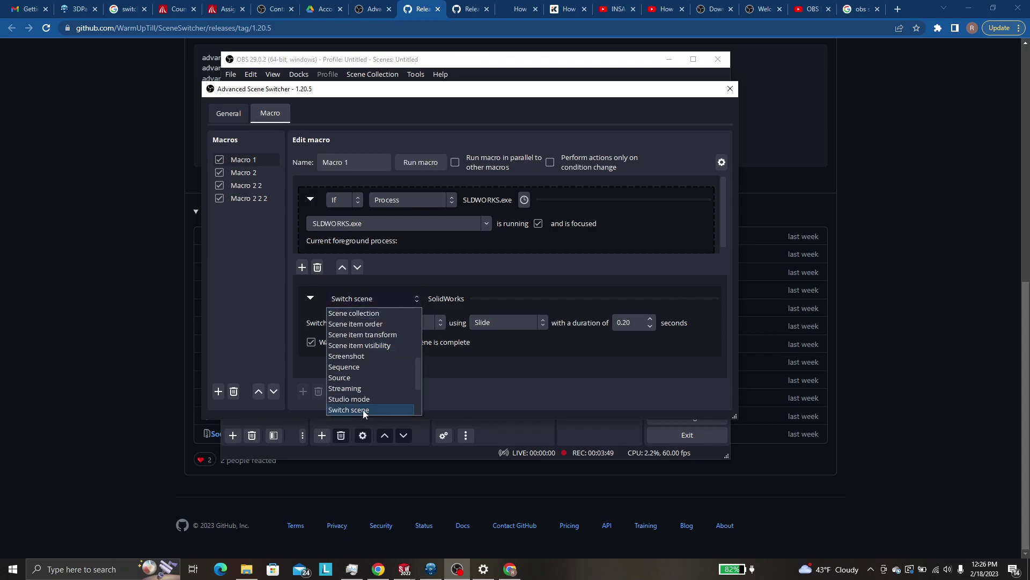
{"action": "left_click", "coordinate": [484, 375]}
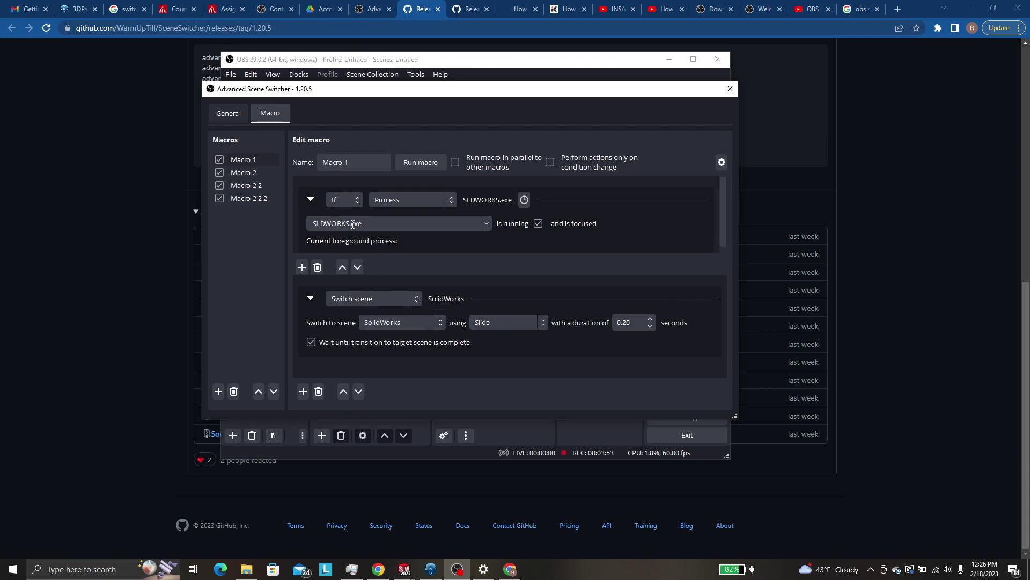
{"action": "left_click_drag", "start_coordinate": [339, 91], "coordinate": [517, 86]}
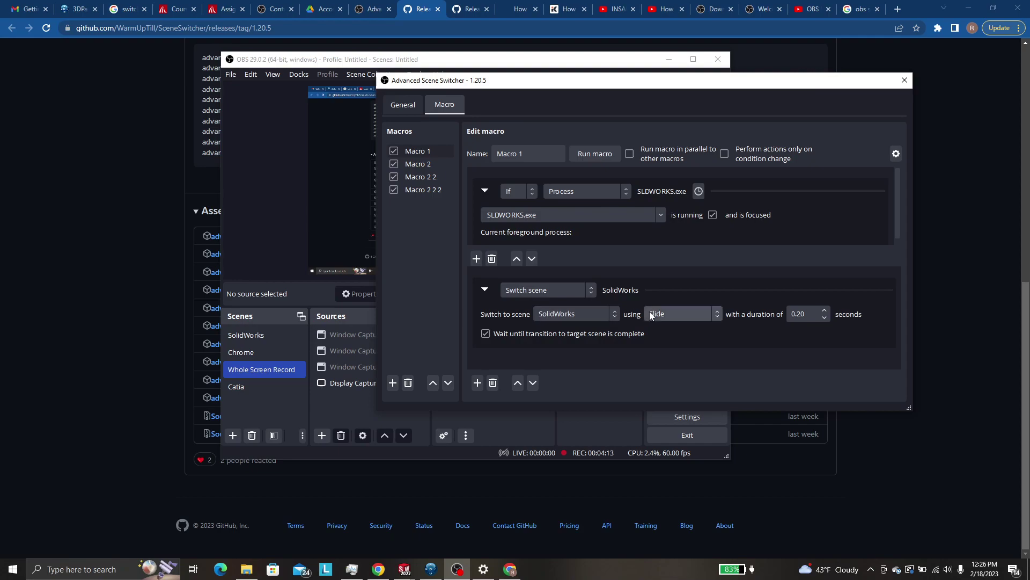
Select Macro 2, then Macro 2 2 with its Catia switch for 3DEXPERIENCE.exe.
{"action": "left_click", "coordinate": [427, 167]}
{"action": "left_click", "coordinate": [426, 178]}
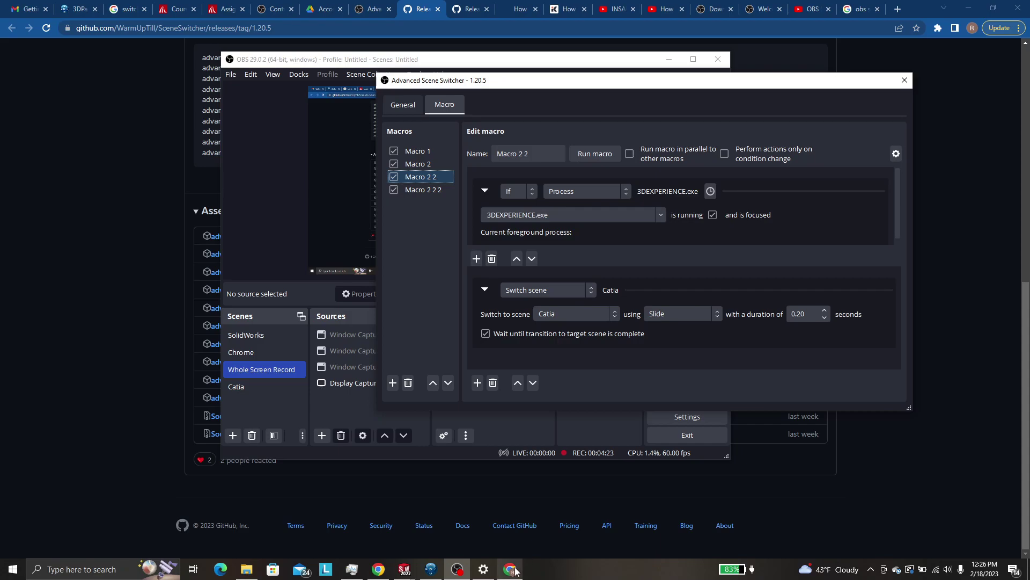
{"action": "mouse_move", "coordinate": [510, 569]}
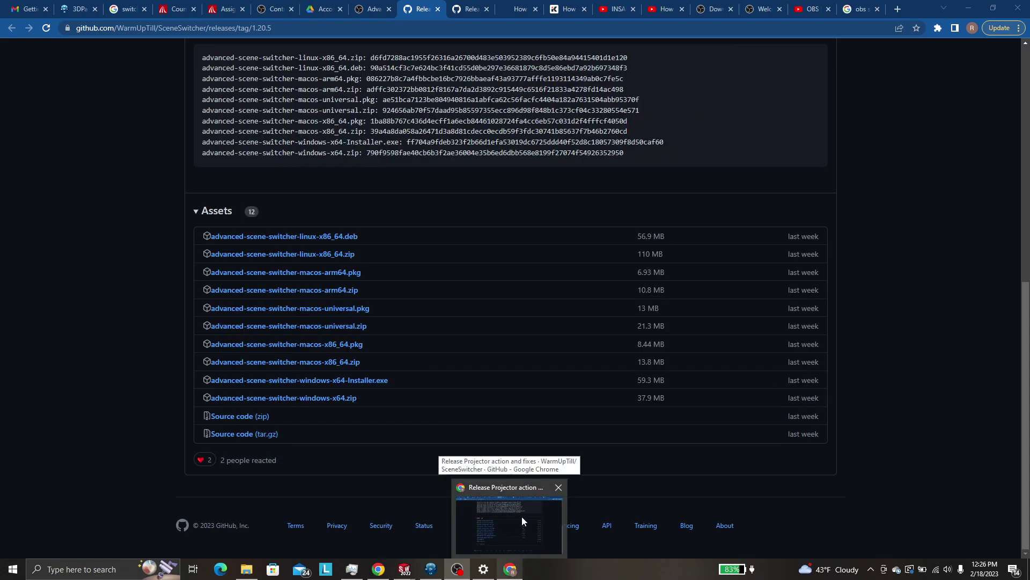
{"action": "mouse_move", "coordinate": [406, 573]}
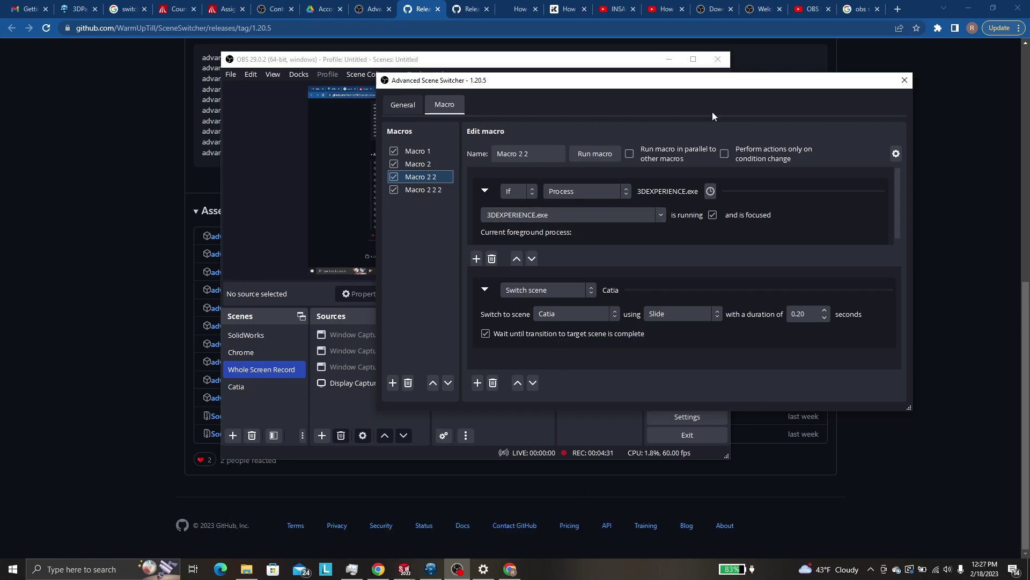
Close the switcher, select the Whole Screen Record scene, and toggle Window Capture 3 2's visibility on and off.
{"action": "left_click", "coordinate": [904, 81]}
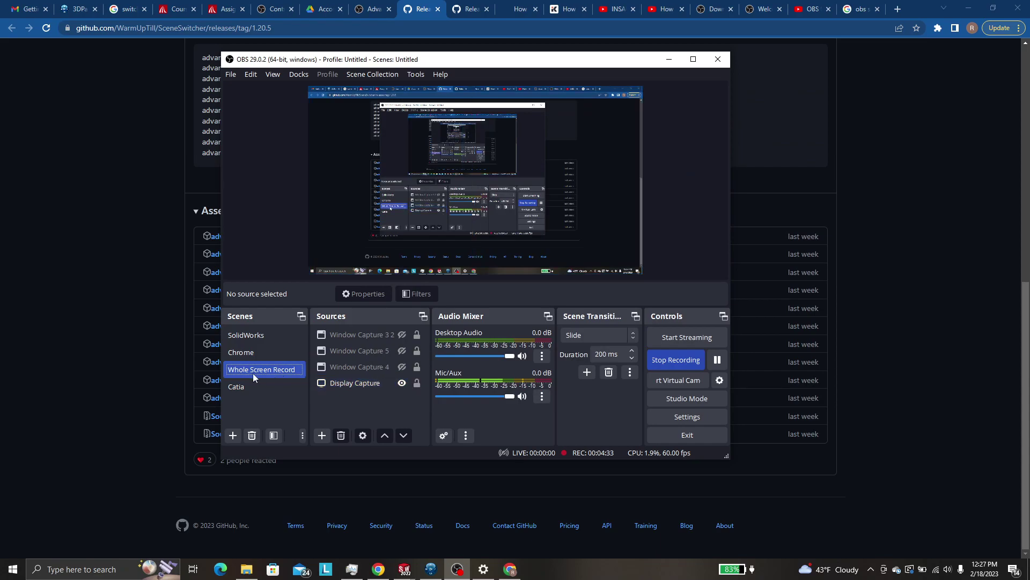
{"action": "left_click", "coordinate": [355, 388]}
{"action": "left_click", "coordinate": [275, 371]}
{"action": "left_click", "coordinate": [359, 338]}
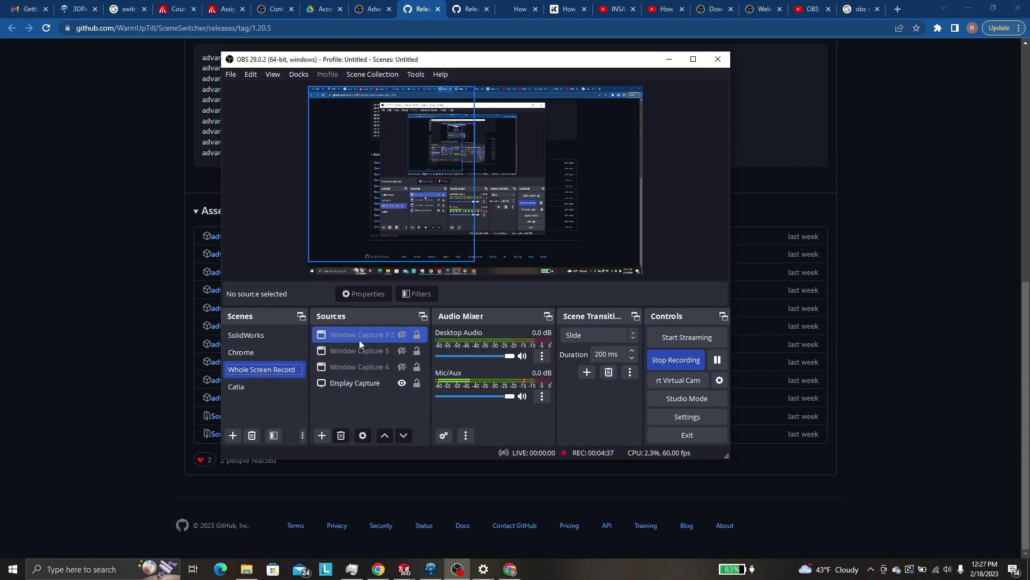
{"action": "left_click", "coordinate": [362, 334]}
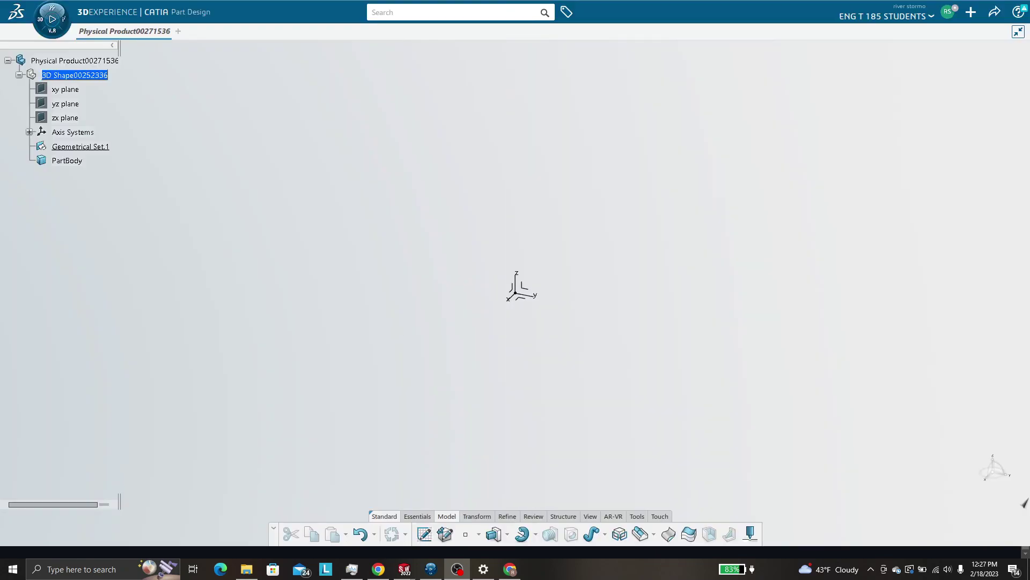
{"action": "left_click", "coordinate": [401, 336]}
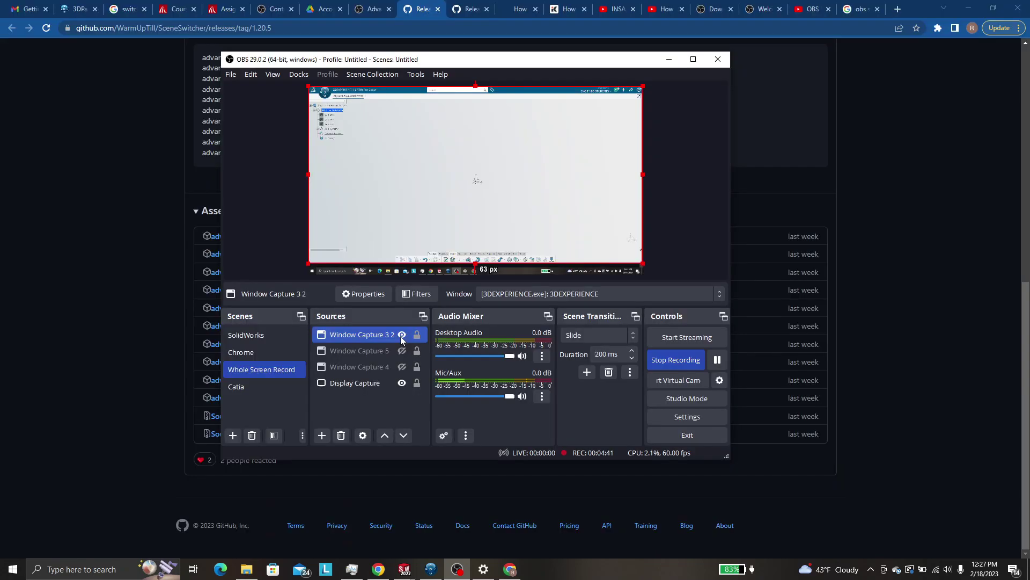
Set Window Capture 3 2's Window Match Priority to 'Match title, otherwise find window of same type'.
{"action": "right_click", "coordinate": [346, 333]}
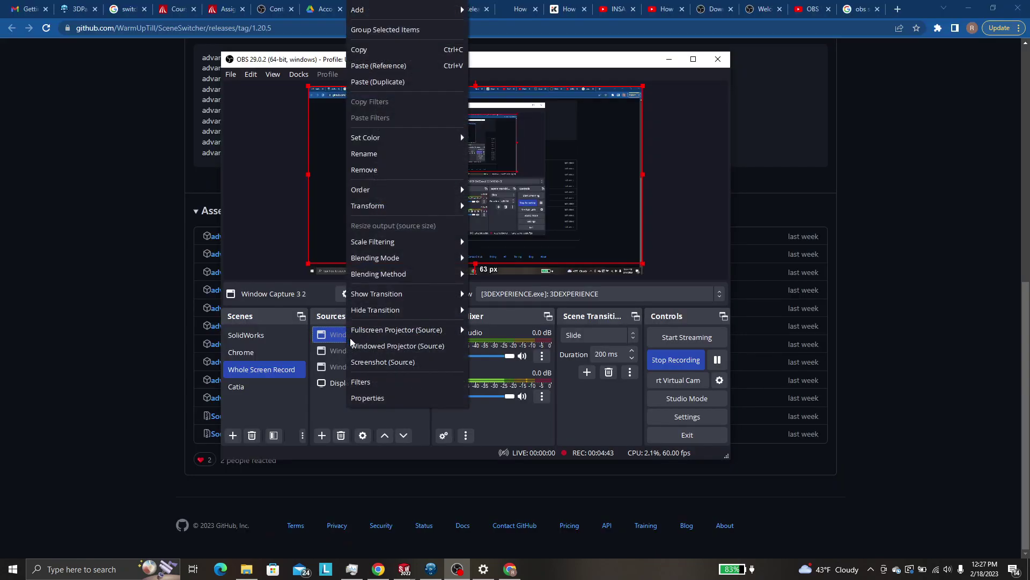
{"action": "left_click", "coordinate": [379, 384]}
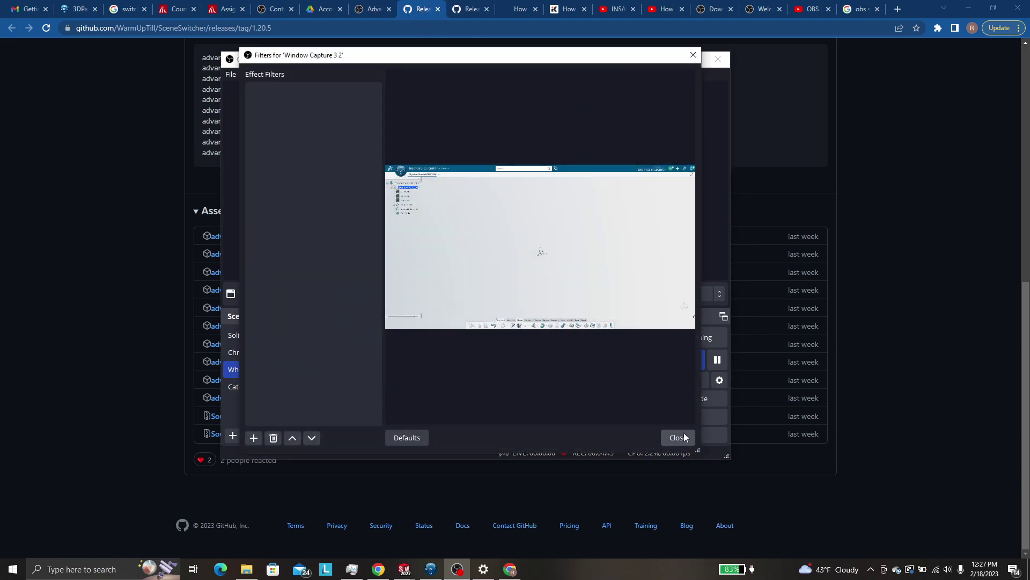
{"action": "left_click", "coordinate": [678, 436]}
{"action": "right_click", "coordinate": [360, 346]}
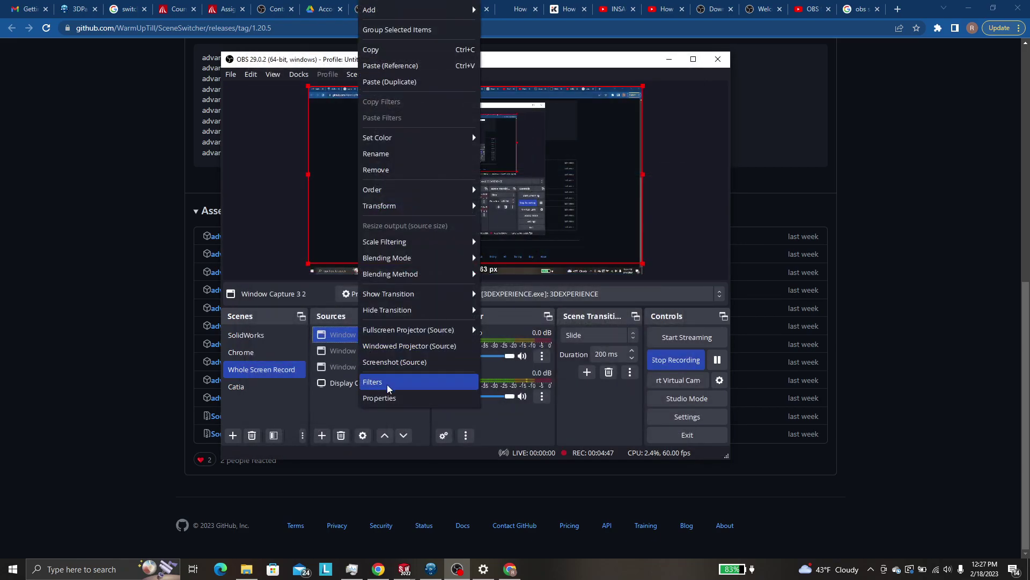
{"action": "left_click", "coordinate": [380, 395]}
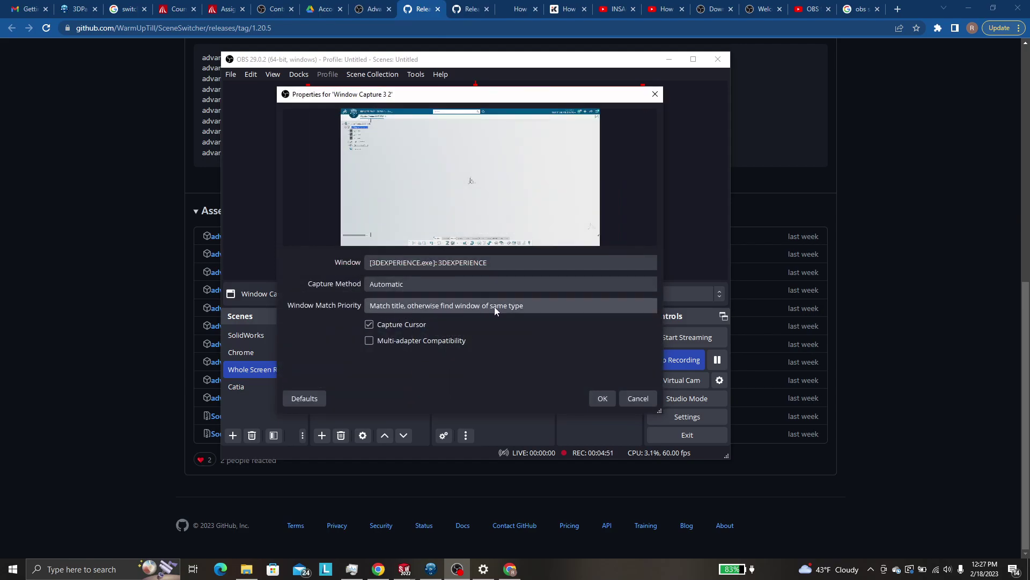
{"action": "left_click", "coordinate": [536, 309]}
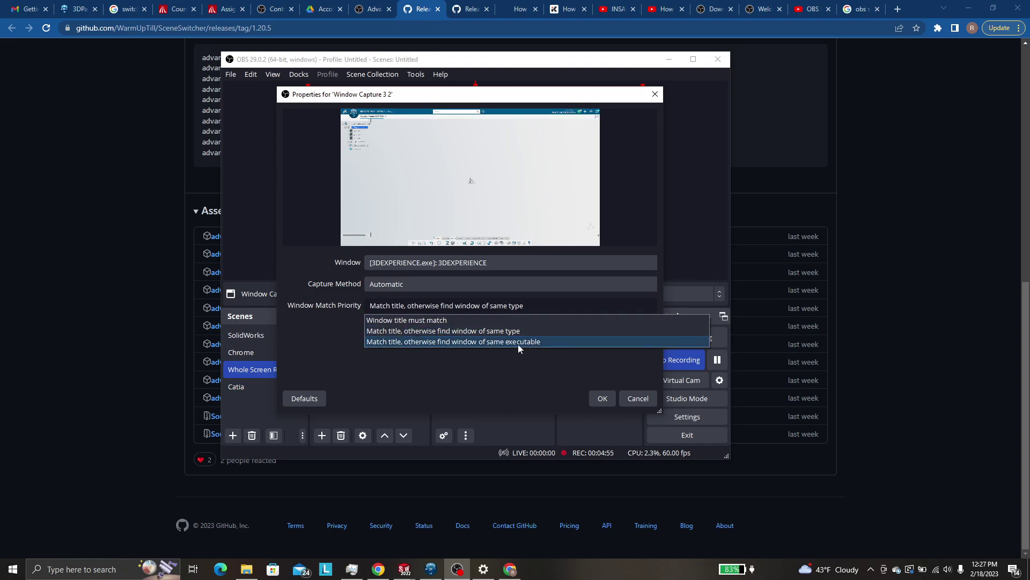
{"action": "left_click", "coordinate": [515, 330]}
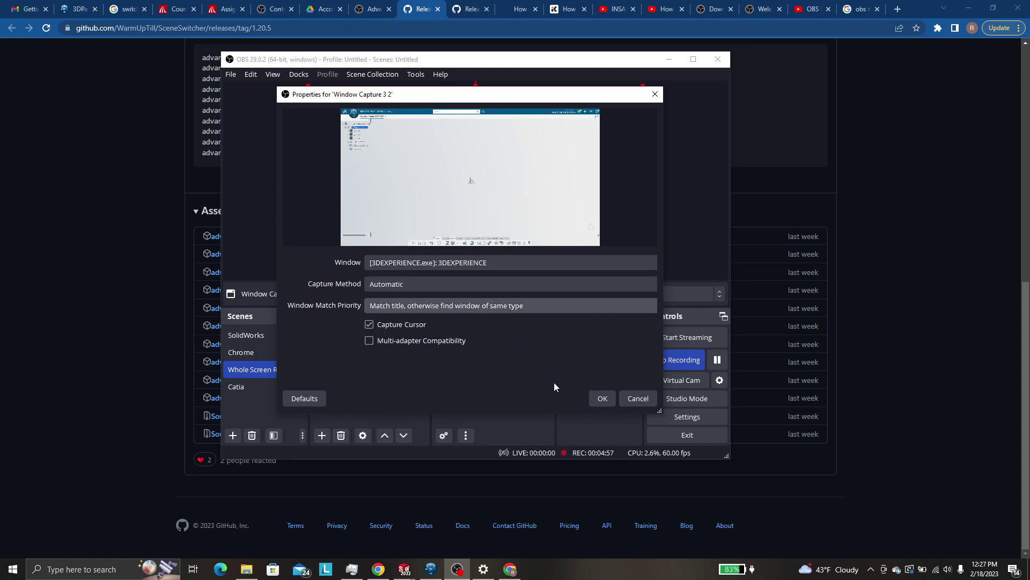
{"action": "left_click", "coordinate": [605, 398]}
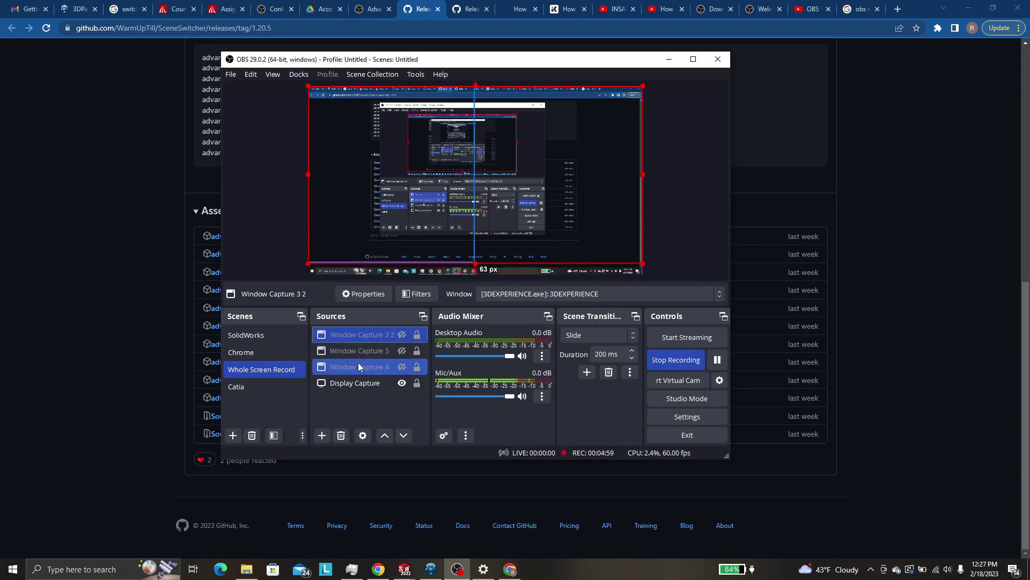
Reopen Window Capture 3 2's properties to review the match priority, then cancel without changes.
{"action": "left_click", "coordinate": [373, 334]}
{"action": "right_click", "coordinate": [372, 334]}
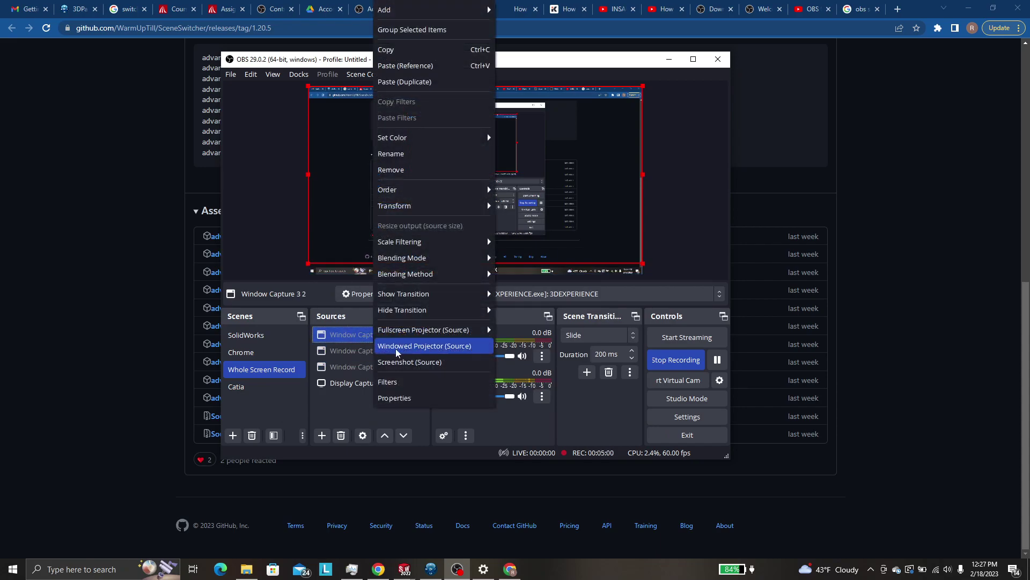
{"action": "left_click", "coordinate": [417, 398]}
{"action": "left_click", "coordinate": [436, 307]}
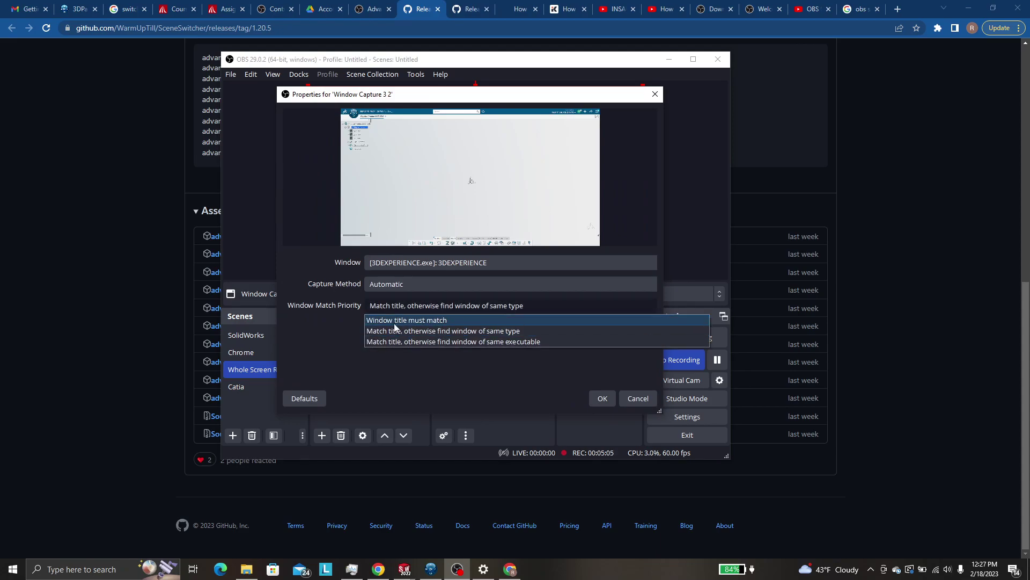
{"action": "left_click", "coordinate": [637, 400]}
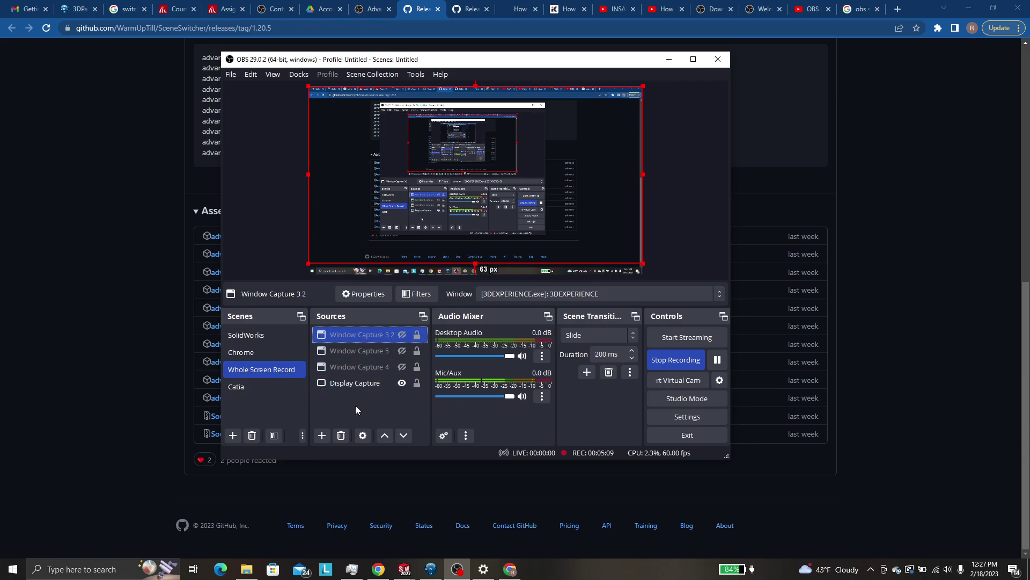
Reopen Advanced Scene Switcher on Macro 1, briefly sliding the window aside to view OBS scenes.
{"action": "left_click", "coordinate": [416, 74]}
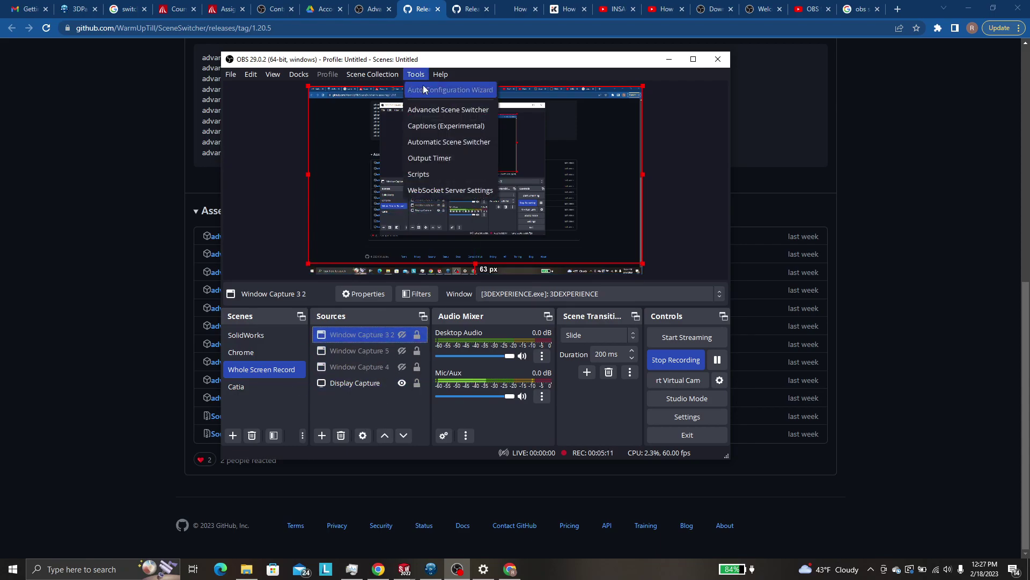
{"action": "left_click", "coordinate": [456, 107]}
{"action": "left_click", "coordinate": [247, 160]}
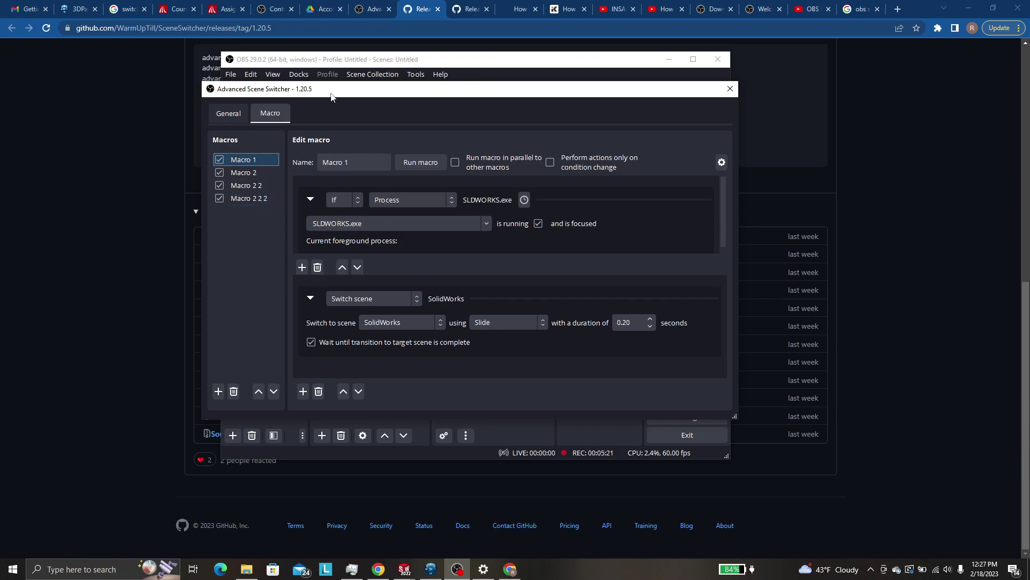
{"action": "left_click_drag", "start_coordinate": [331, 96], "coordinate": [571, 110]}
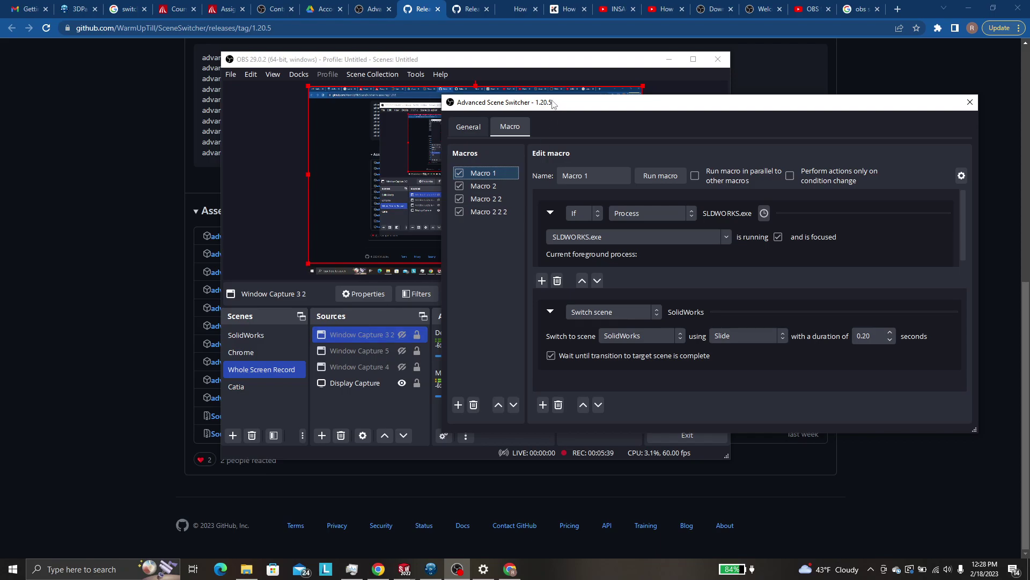
{"action": "left_click_drag", "start_coordinate": [555, 102], "coordinate": [367, 71]}
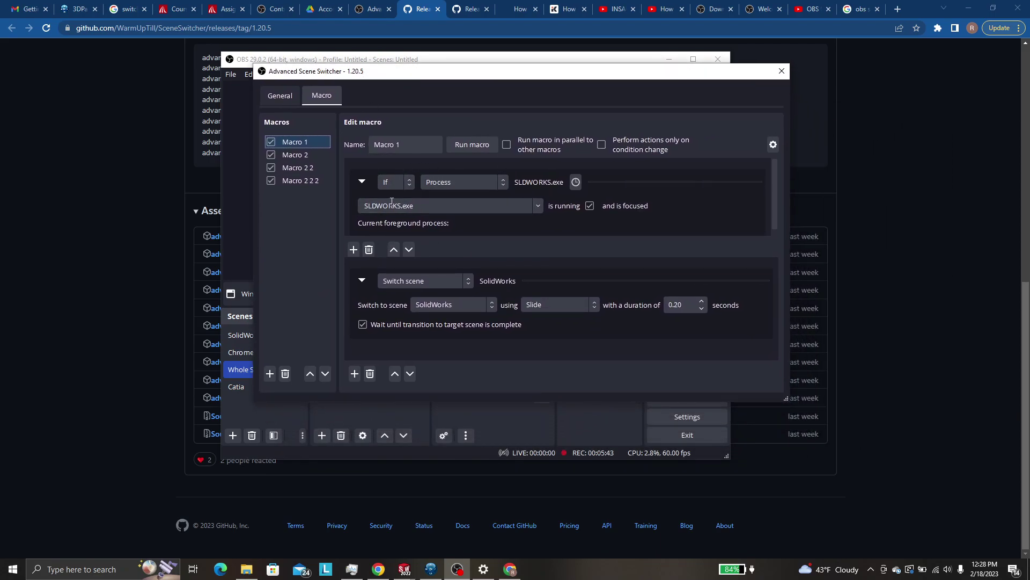
Select Macro 2 2 2 and enlarge the editor so the Switch scene Catia action is visible.
{"action": "left_click", "coordinate": [301, 180]}
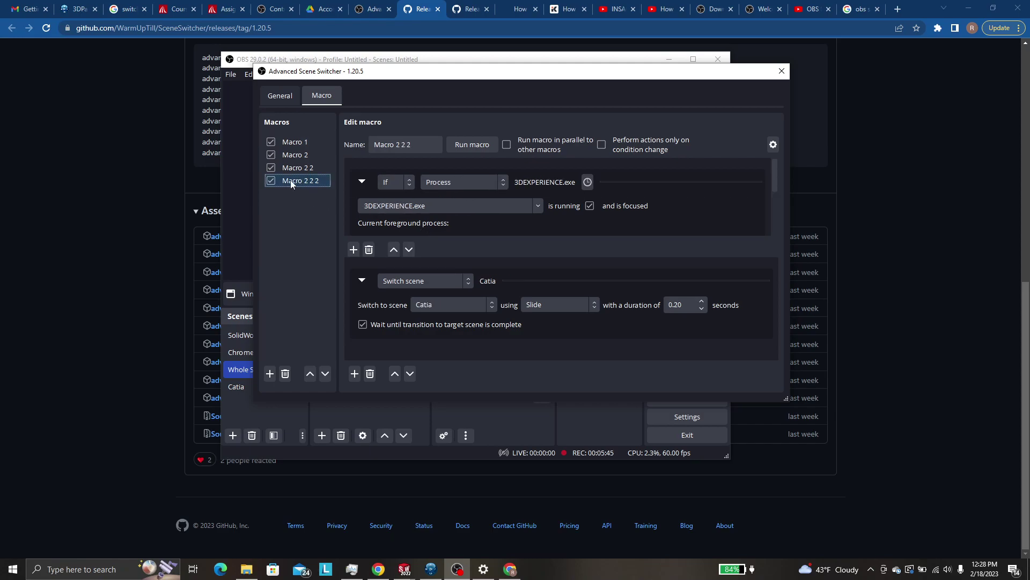
{"action": "scroll", "coordinate": [433, 226], "scroll_direction": "down", "scroll_amount": 2}
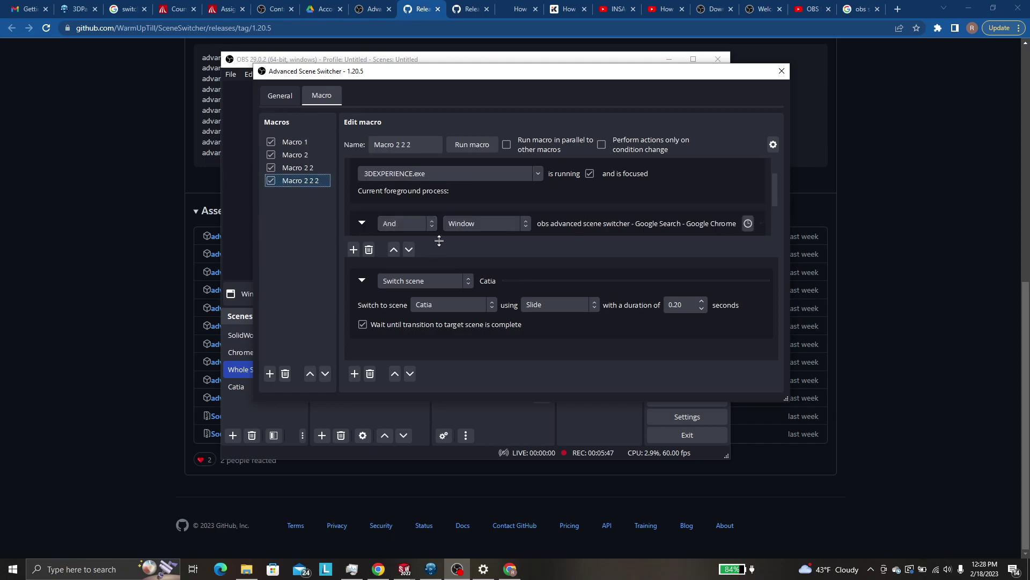
{"action": "left_click_drag", "start_coordinate": [442, 258], "coordinate": [440, 364]}
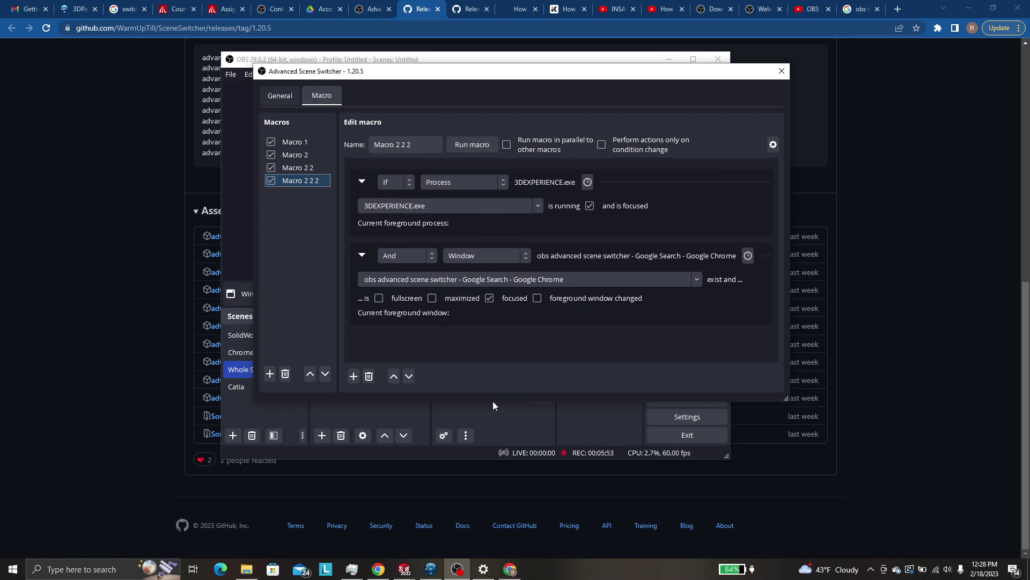
{"action": "left_click_drag", "start_coordinate": [492, 403], "coordinate": [486, 518]}
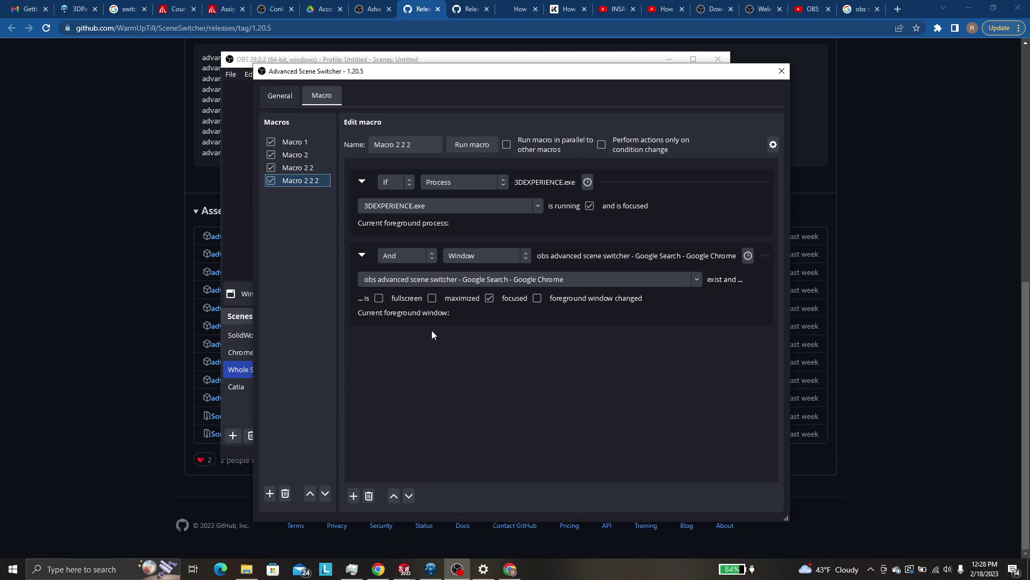
{"action": "left_click_drag", "start_coordinate": [469, 484], "coordinate": [466, 435]}
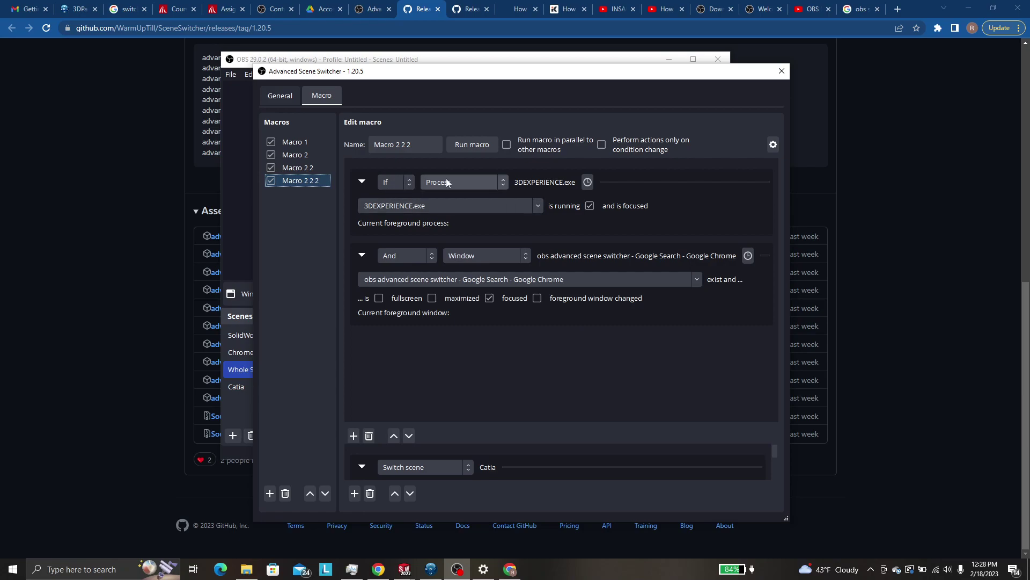
Keep 3DEXPERIENCE.exe as the watched process and show its duration options, left at No duration modifier.
{"action": "left_click", "coordinate": [538, 208]}
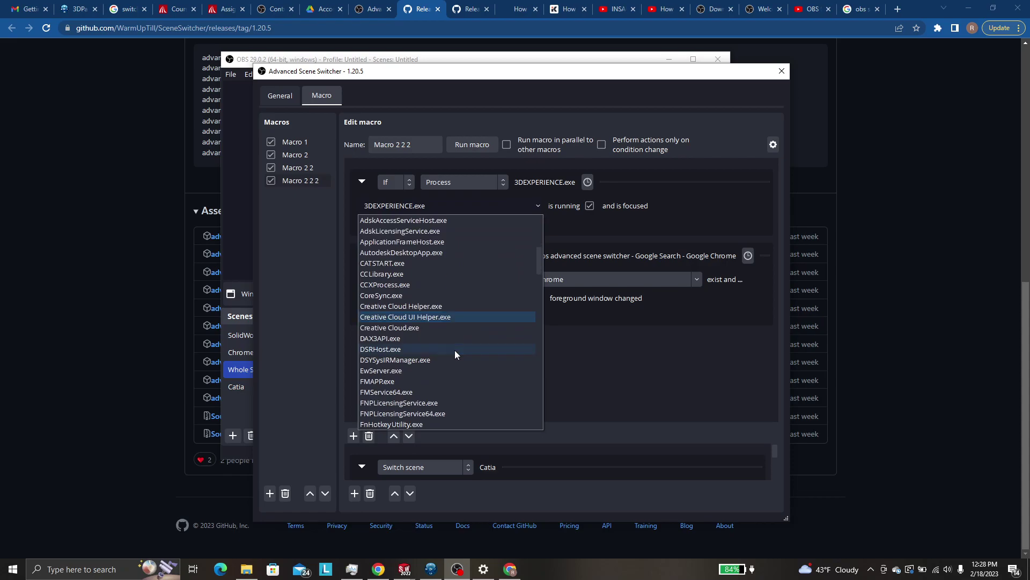
{"action": "scroll", "coordinate": [455, 350], "scroll_direction": "down", "scroll_amount": 1}
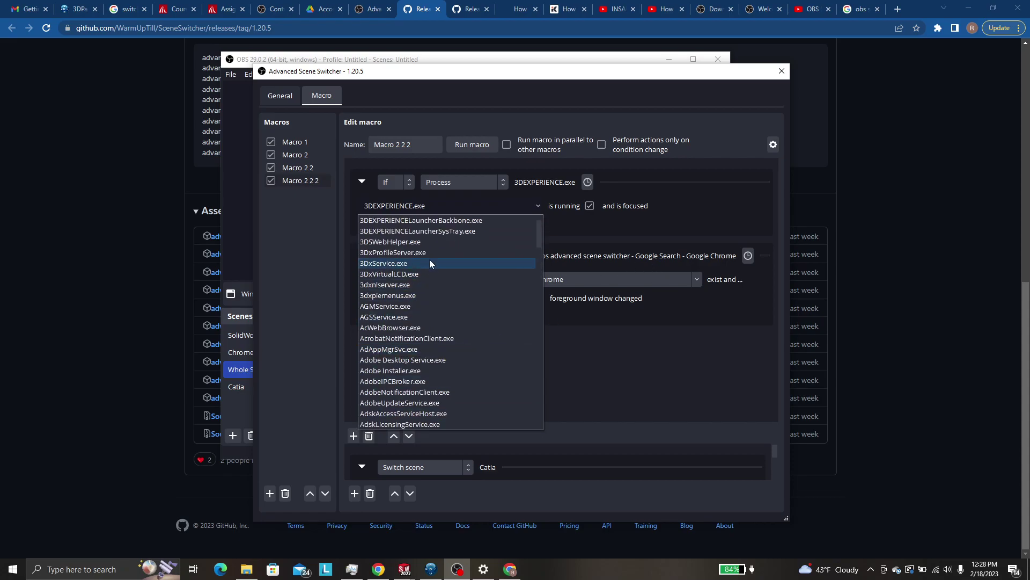
{"action": "scroll", "coordinate": [429, 261], "scroll_direction": "up", "scroll_amount": 1}
{"action": "scroll", "coordinate": [411, 354], "scroll_direction": "down", "scroll_amount": 5}
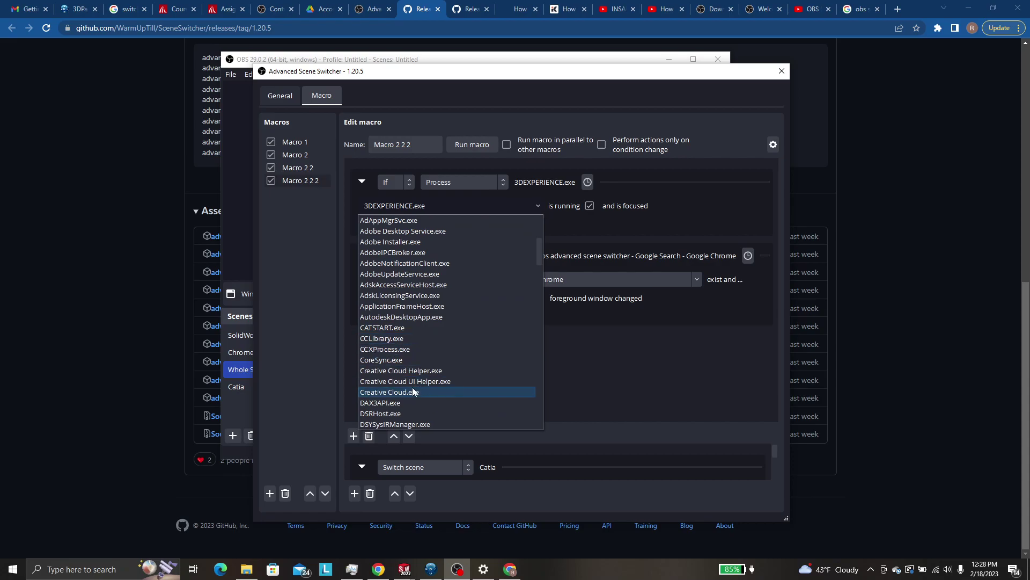
{"action": "scroll", "coordinate": [414, 376], "scroll_direction": "down", "scroll_amount": 5}
{"action": "scroll", "coordinate": [408, 392], "scroll_direction": "up", "scroll_amount": 2}
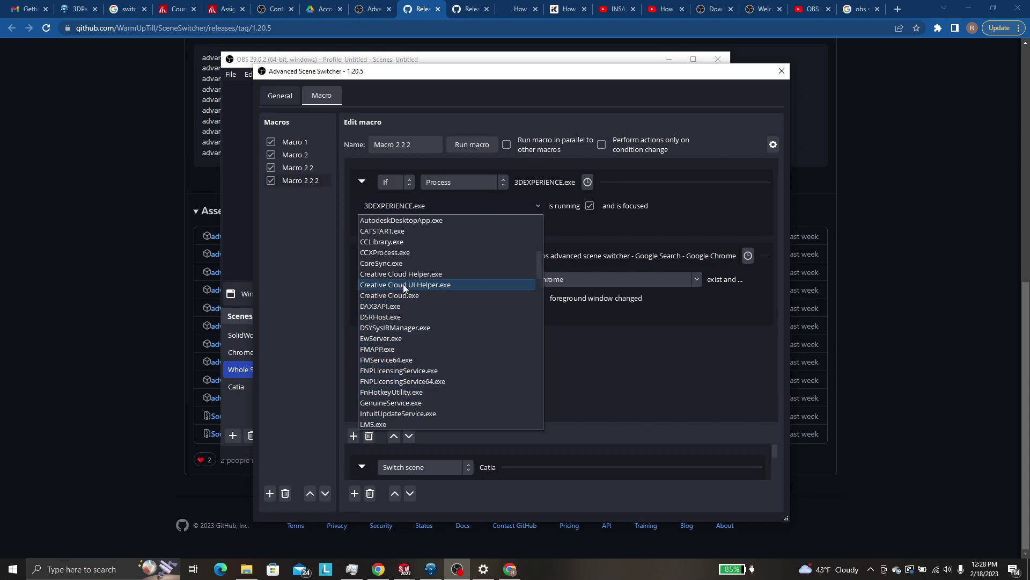
{"action": "scroll", "coordinate": [416, 263], "scroll_direction": "up", "scroll_amount": 1}
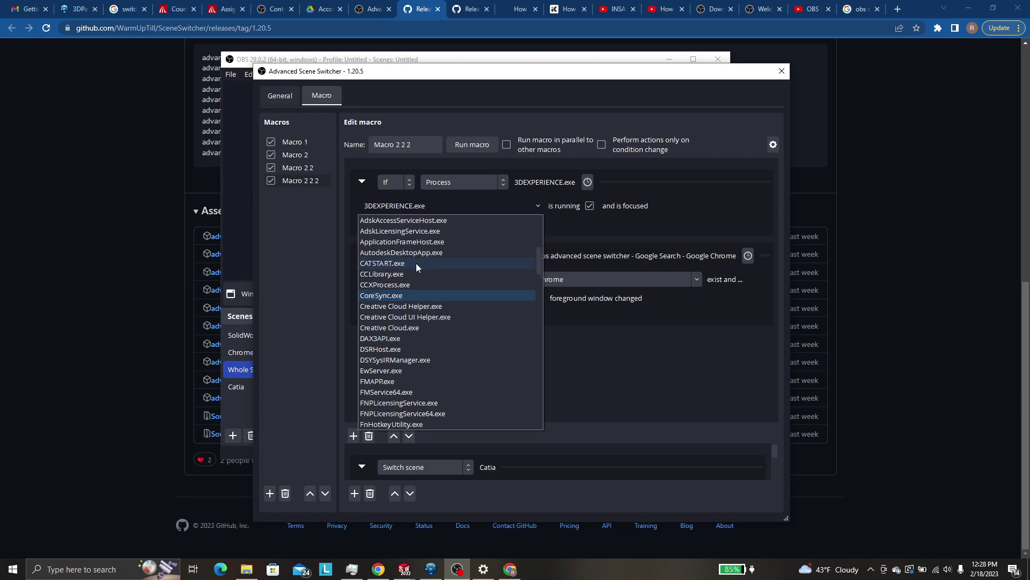
{"action": "left_click", "coordinate": [555, 375]}
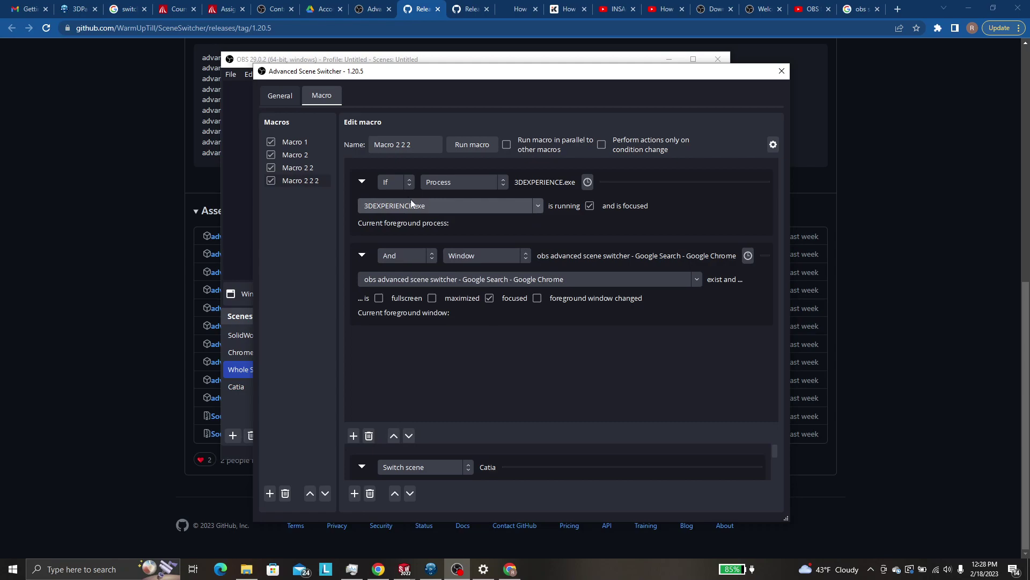
{"action": "left_click", "coordinate": [586, 183]}
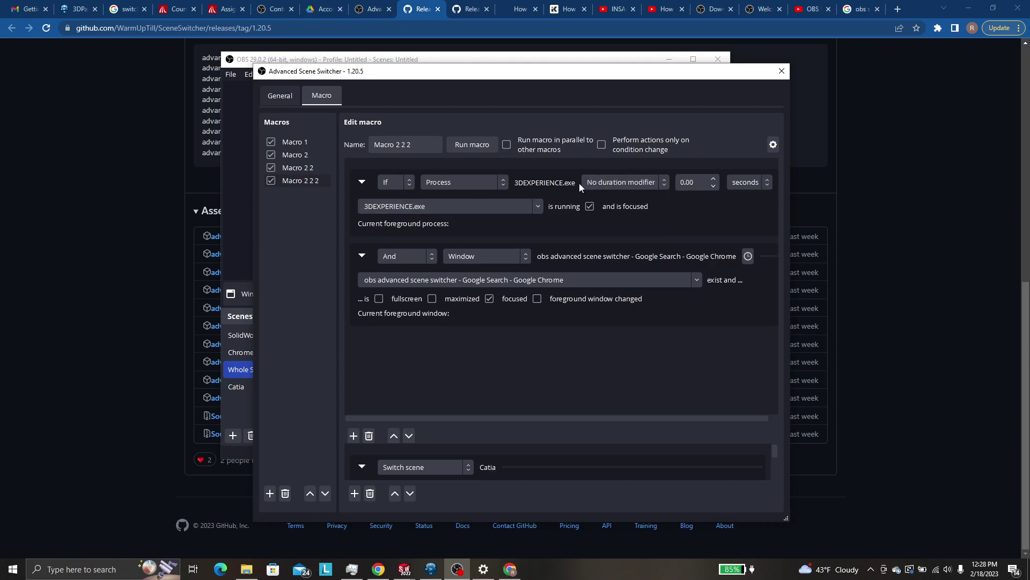
{"action": "left_click", "coordinate": [580, 183]}
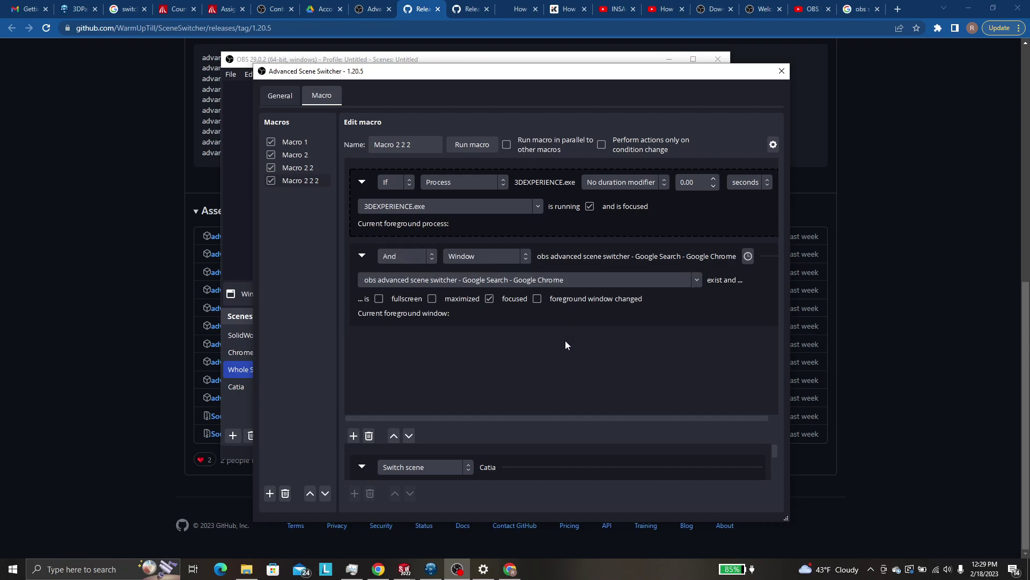
Keep the And logic and Window type, and require the Chrome window to be focused and maximized.
{"action": "left_click", "coordinate": [401, 258]}
{"action": "left_click", "coordinate": [401, 258]}
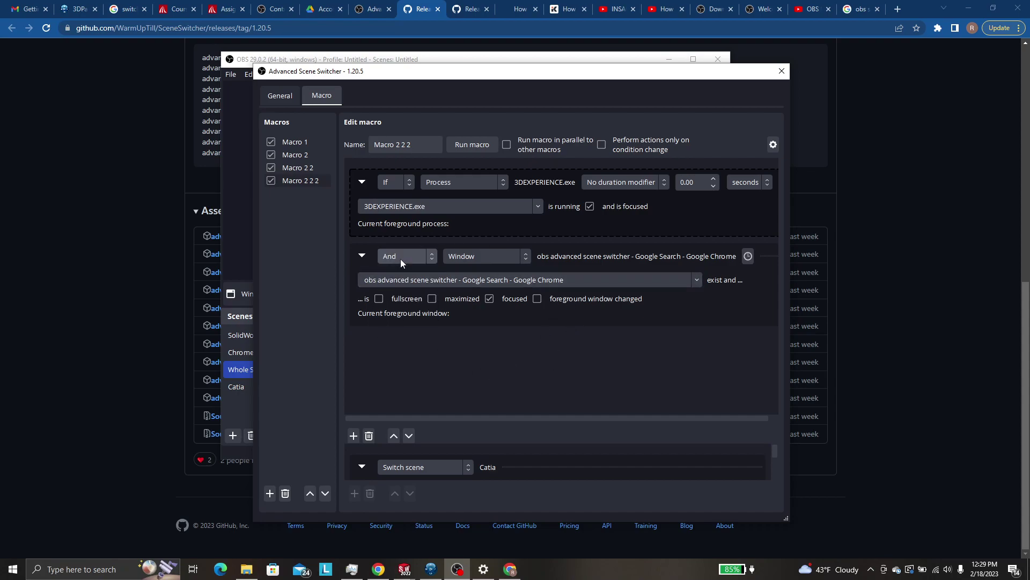
{"action": "left_click", "coordinate": [483, 259]}
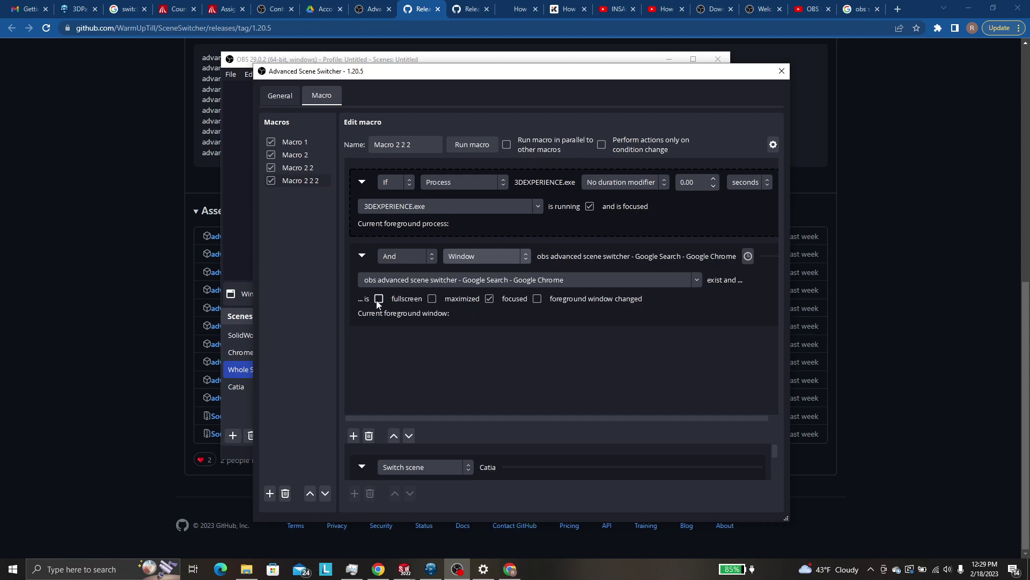
{"action": "left_click", "coordinate": [489, 298]}
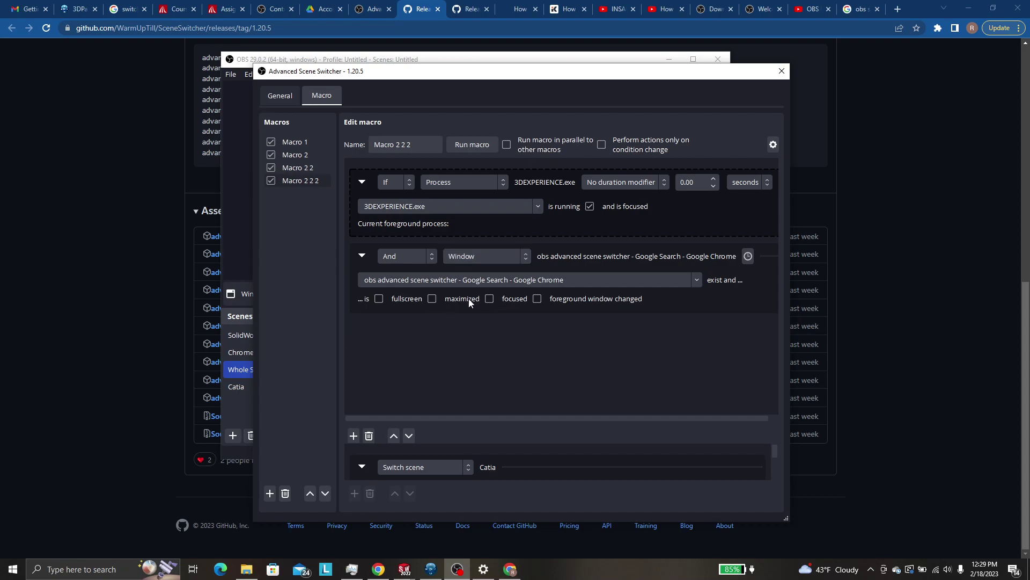
{"action": "left_click", "coordinate": [490, 299]}
{"action": "left_click", "coordinate": [432, 299]}
Set the Switch scene action to the Chrome scene and drop the maximized requirement from the window condition.
{"action": "left_click_drag", "start_coordinate": [453, 422], "coordinate": [448, 334]}
{"action": "left_click", "coordinate": [436, 408]}
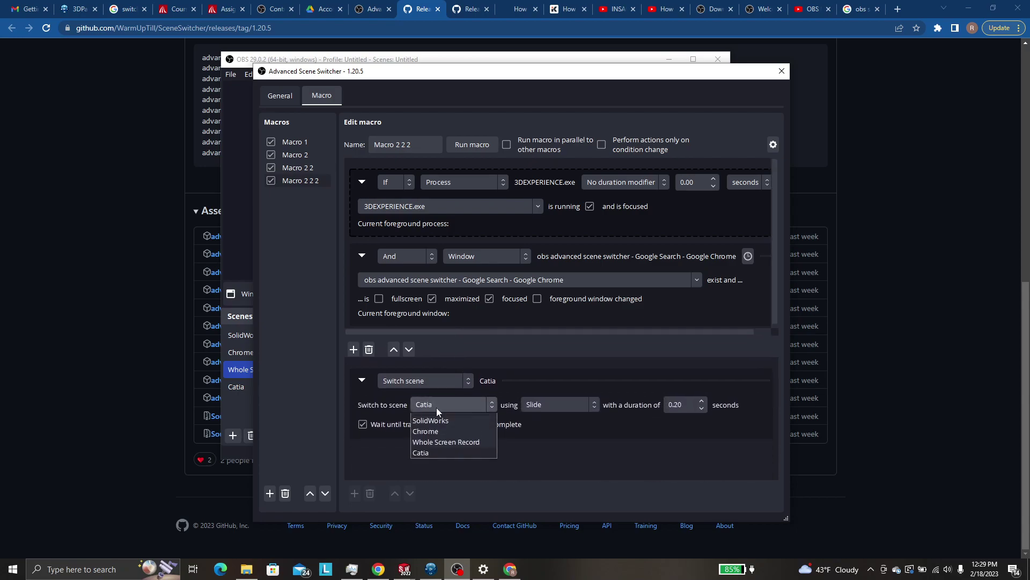
{"action": "left_click", "coordinate": [449, 452]}
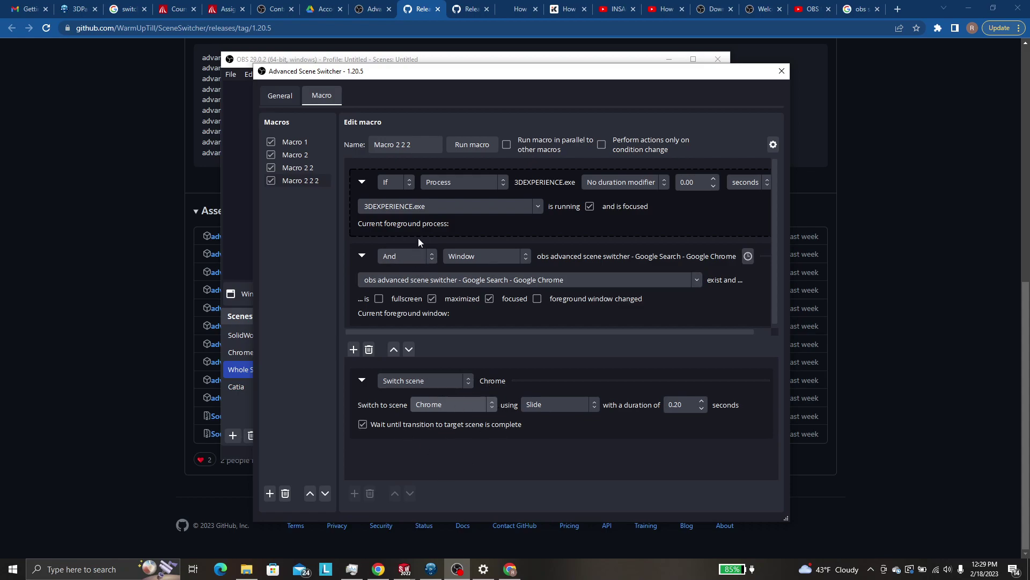
{"action": "scroll", "coordinate": [419, 234], "scroll_direction": "down", "scroll_amount": 1}
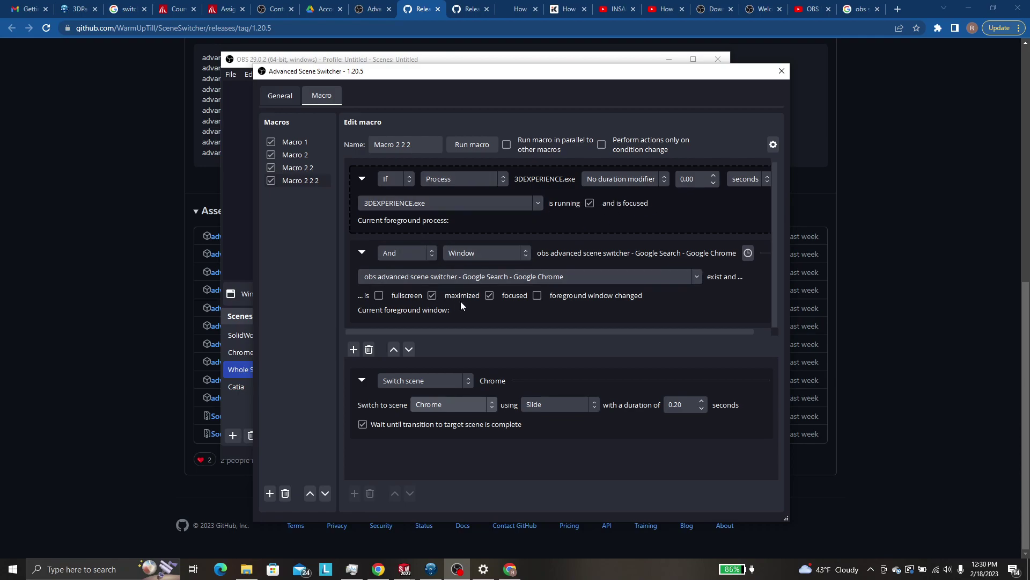
{"action": "left_click", "coordinate": [432, 295]}
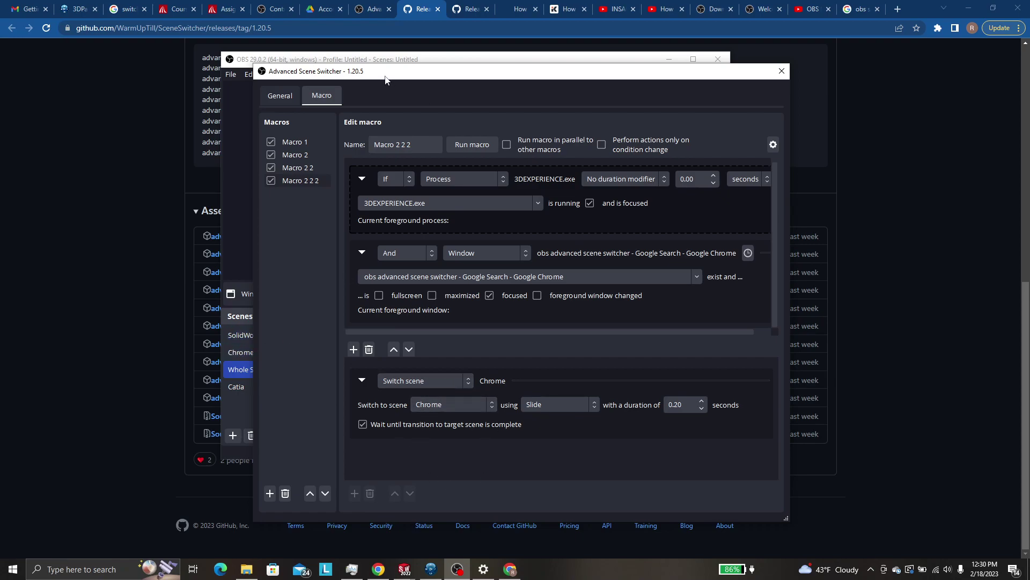
Close the Advanced Scene Switcher window and bring up OBS's Tools menu.
{"action": "left_click_drag", "start_coordinate": [387, 79], "coordinate": [511, 91]}
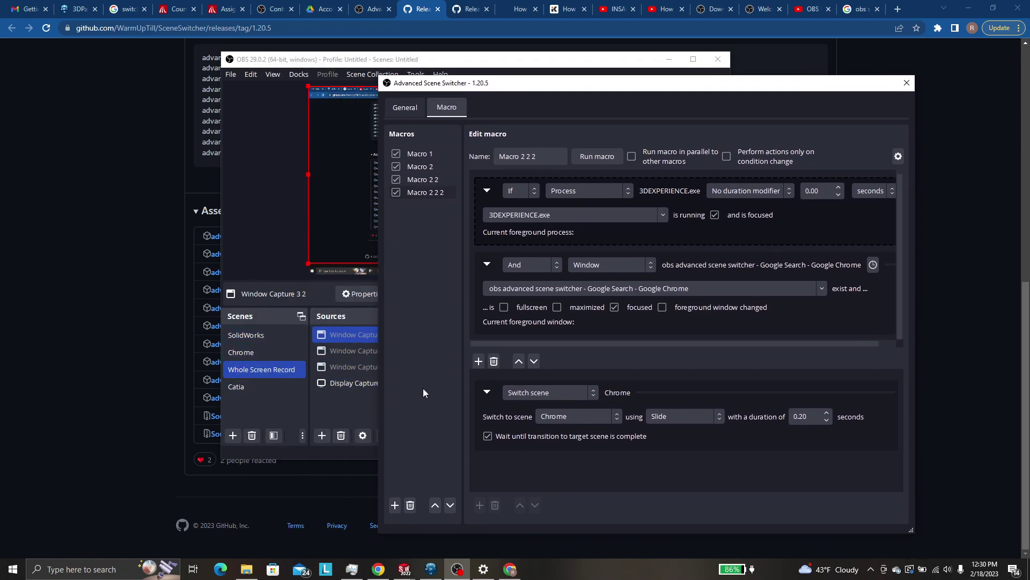
{"action": "left_click_drag", "start_coordinate": [552, 88], "coordinate": [377, 66]}
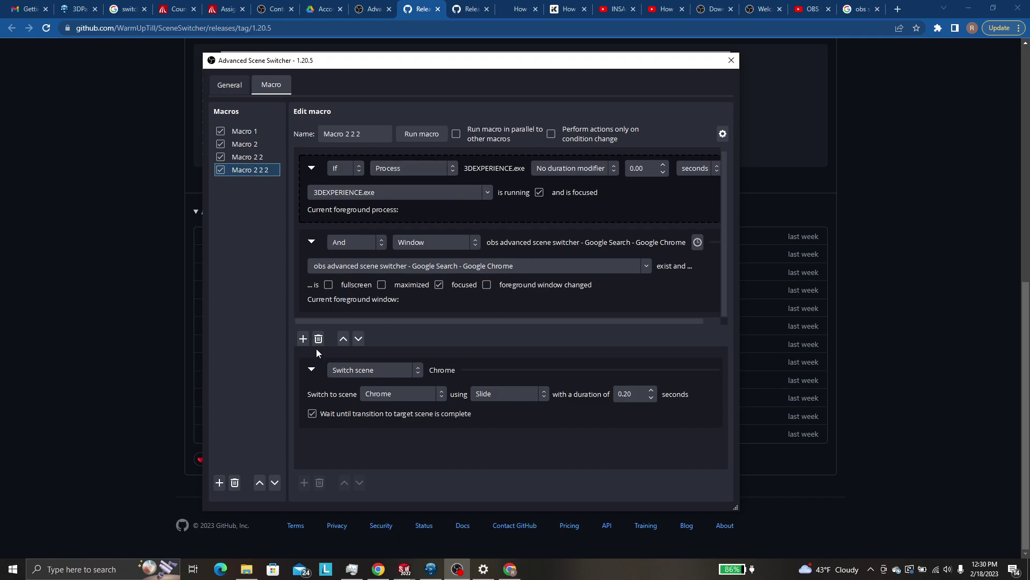
{"action": "left_click", "coordinate": [731, 60]}
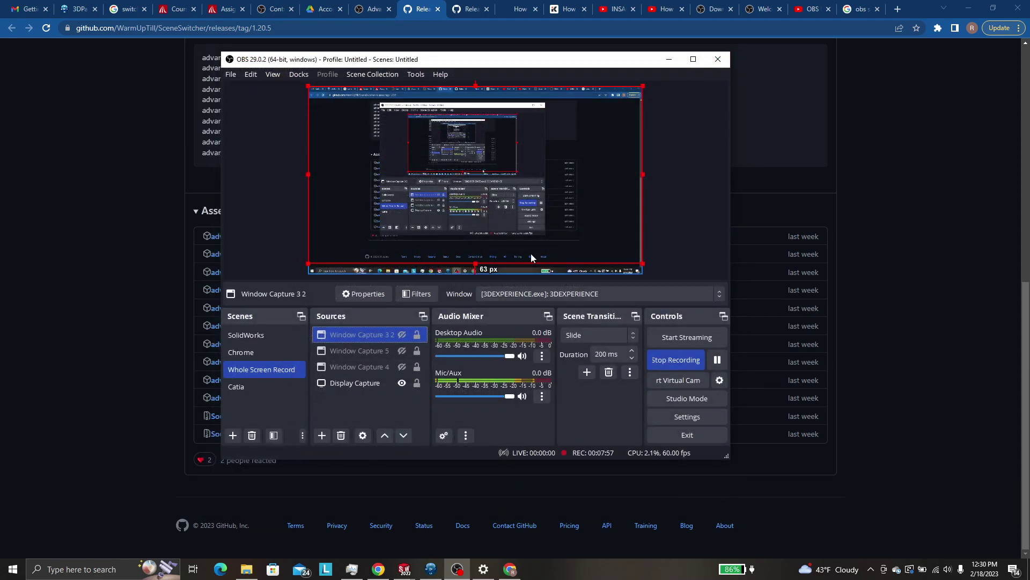
{"action": "left_click", "coordinate": [416, 75]}
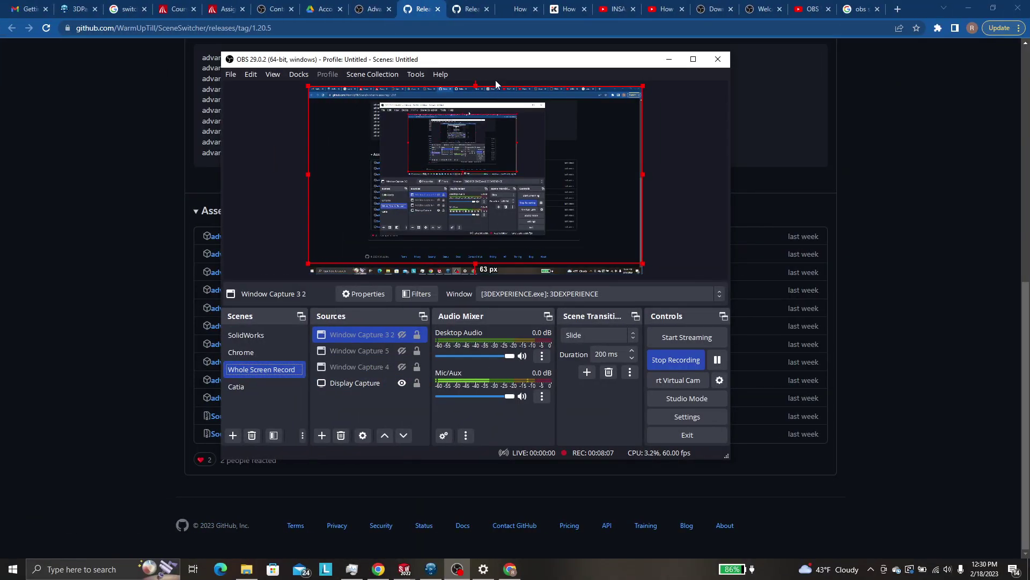
{"action": "left_click", "coordinate": [418, 77]}
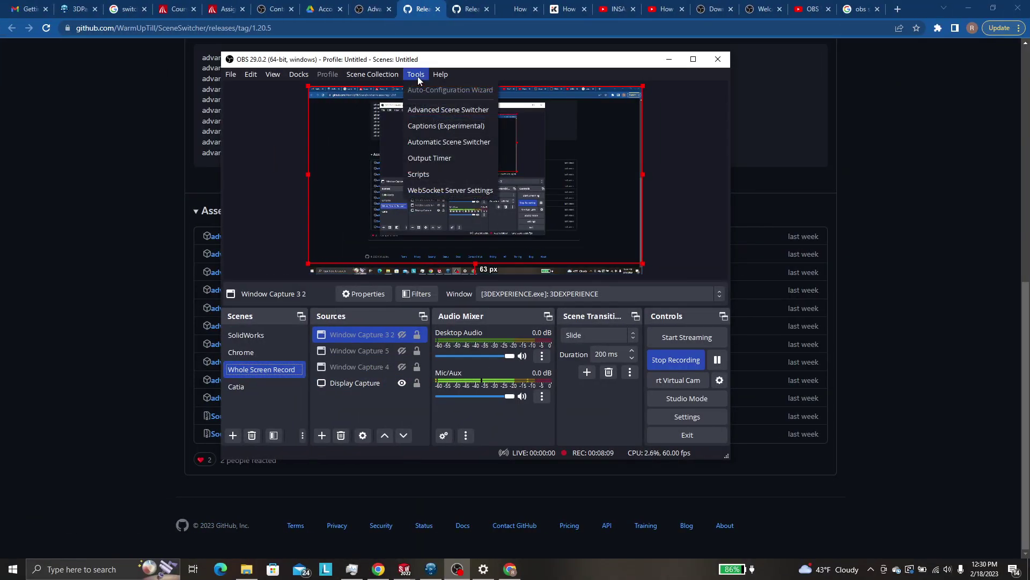
Reopen the Advanced Scene Switcher and review Macro 1, Macro 2 and Macro 2 2's switching rules.
{"action": "left_click", "coordinate": [453, 112]}
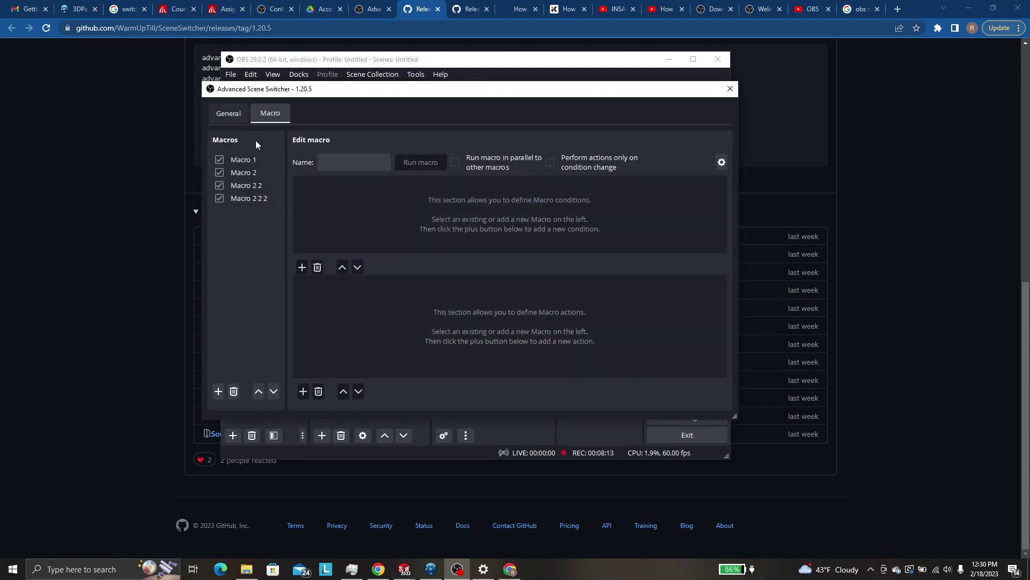
{"action": "left_click", "coordinate": [243, 159]}
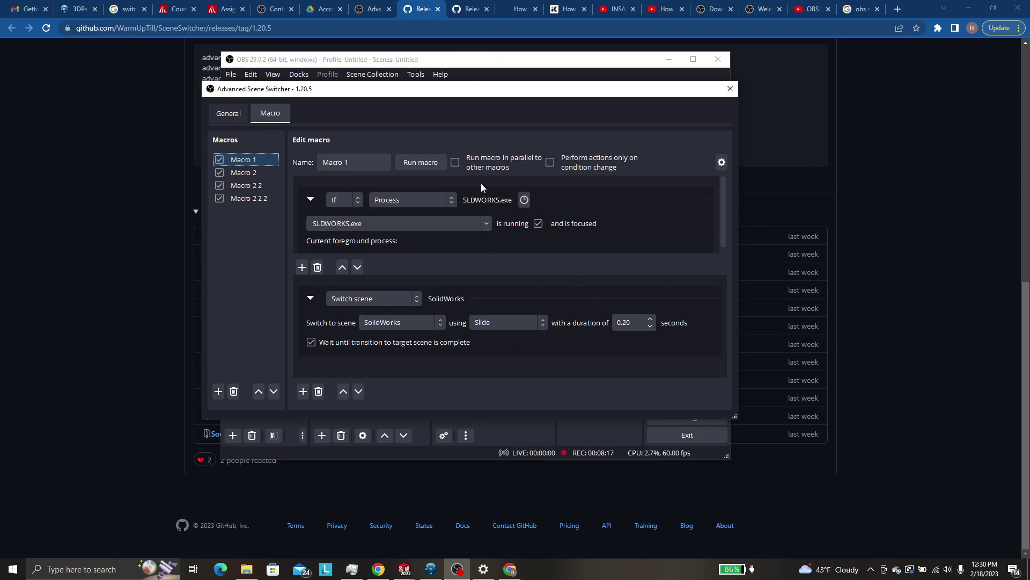
{"action": "left_click", "coordinate": [252, 173]}
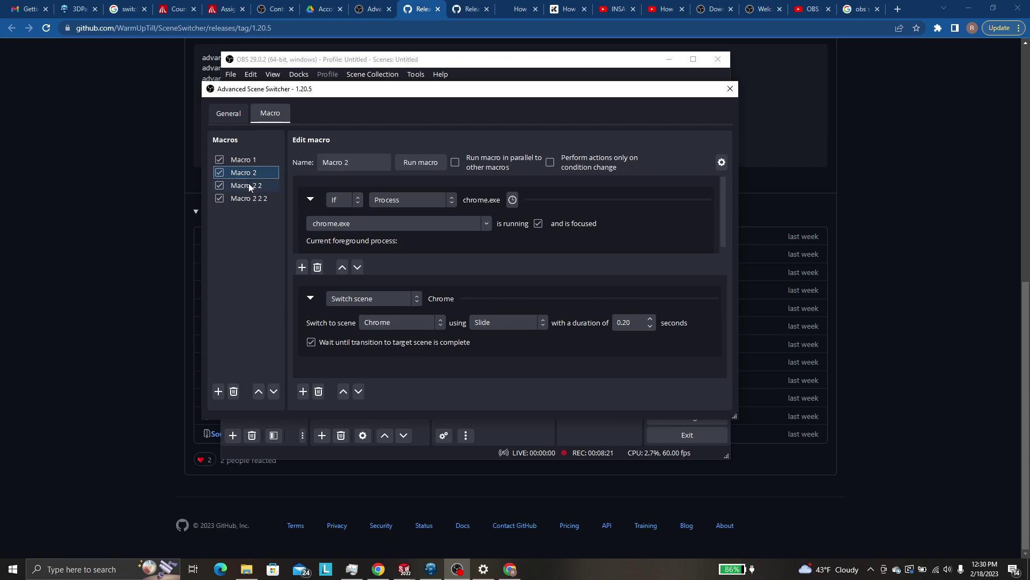
{"action": "left_click", "coordinate": [250, 186]}
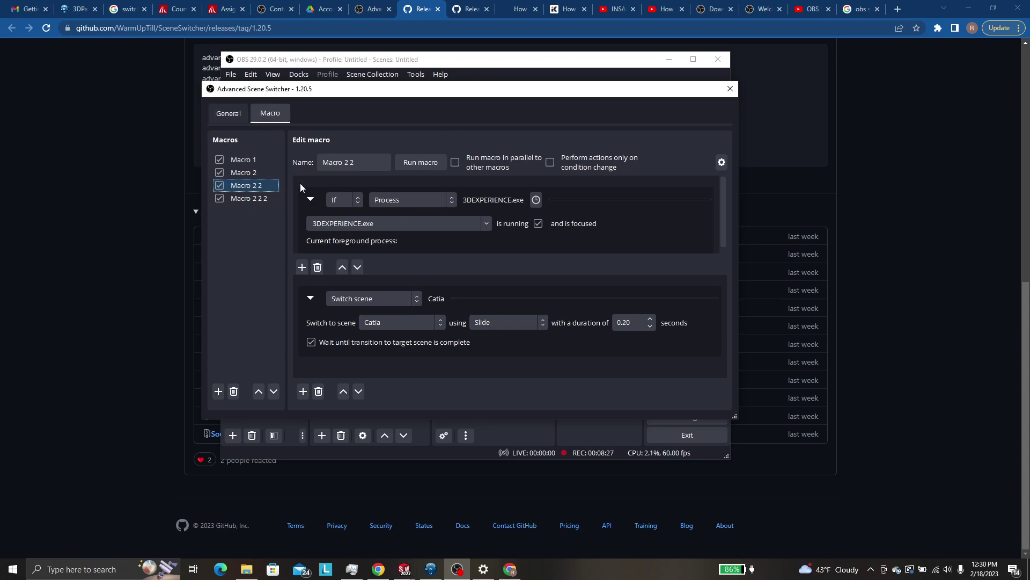
Start the scene switcher from the General tab, then close its window.
{"action": "left_click", "coordinate": [229, 115]}
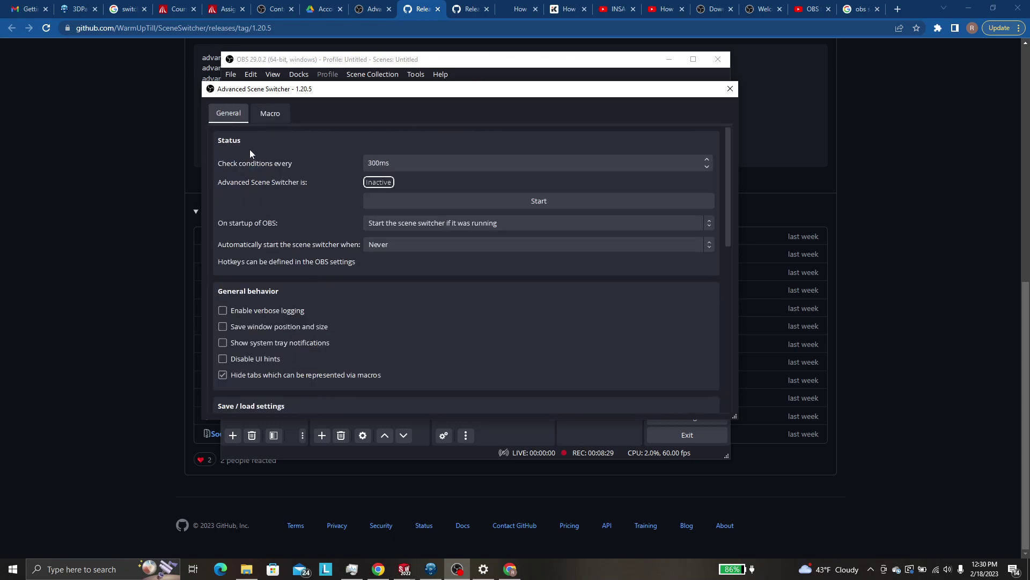
{"action": "left_click", "coordinate": [541, 202]}
{"action": "left_click_drag", "start_coordinate": [505, 95], "coordinate": [471, 200]}
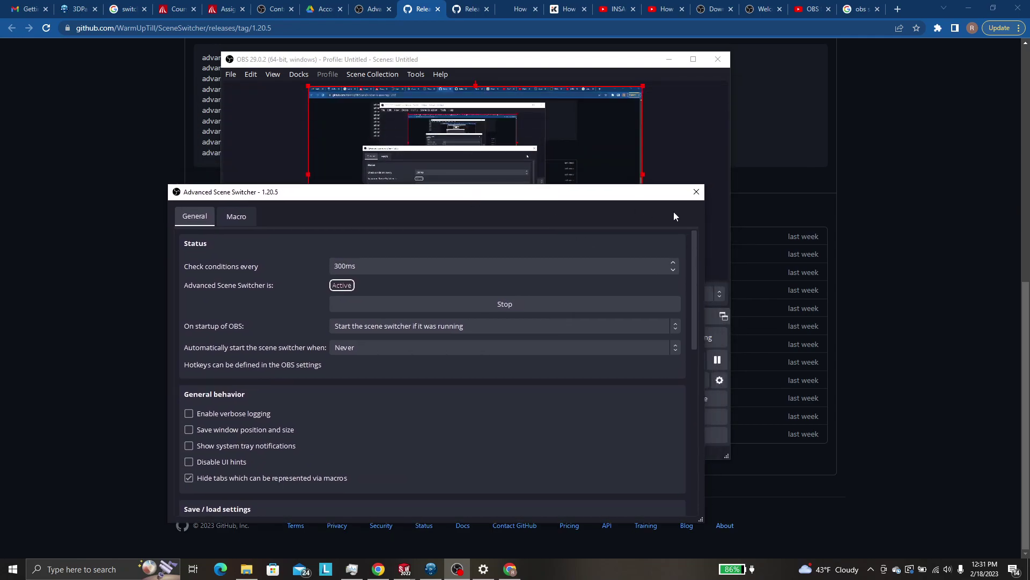
{"action": "left_click_drag", "start_coordinate": [536, 198], "coordinate": [587, 102]}
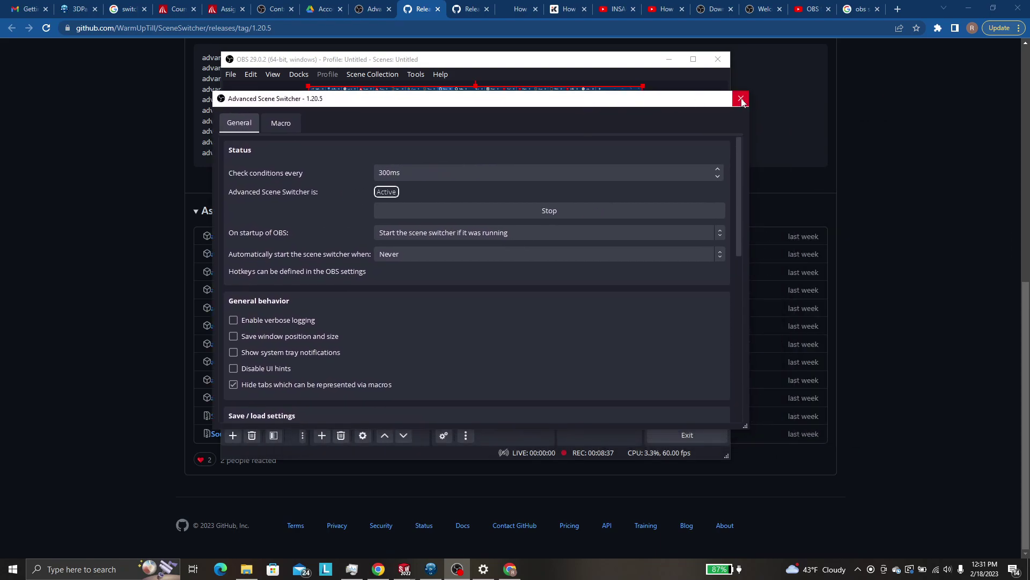
{"action": "left_click", "coordinate": [740, 101]}
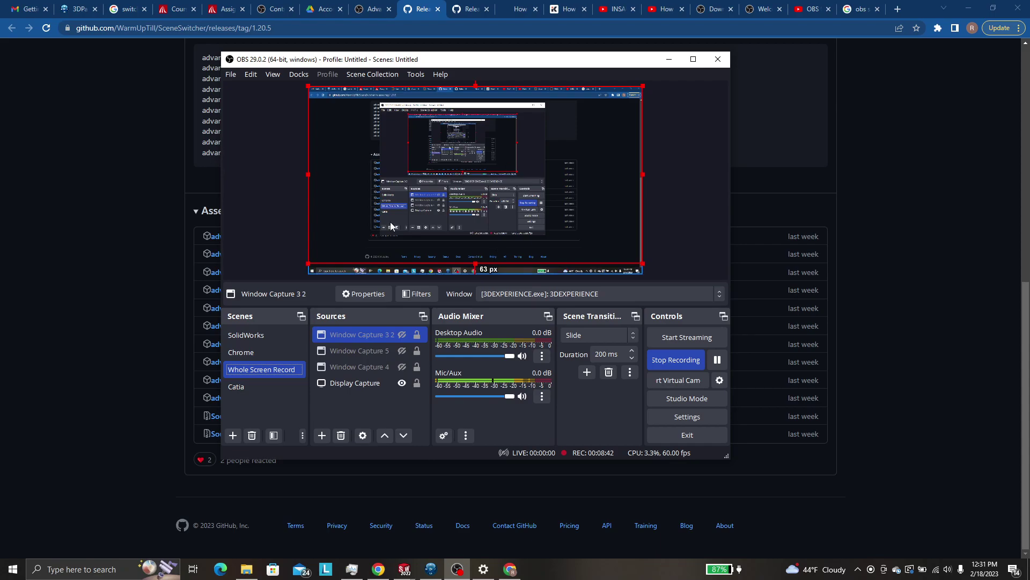
Select the SolidWorks scene in the Scenes list.
{"action": "left_click", "coordinate": [236, 336]}
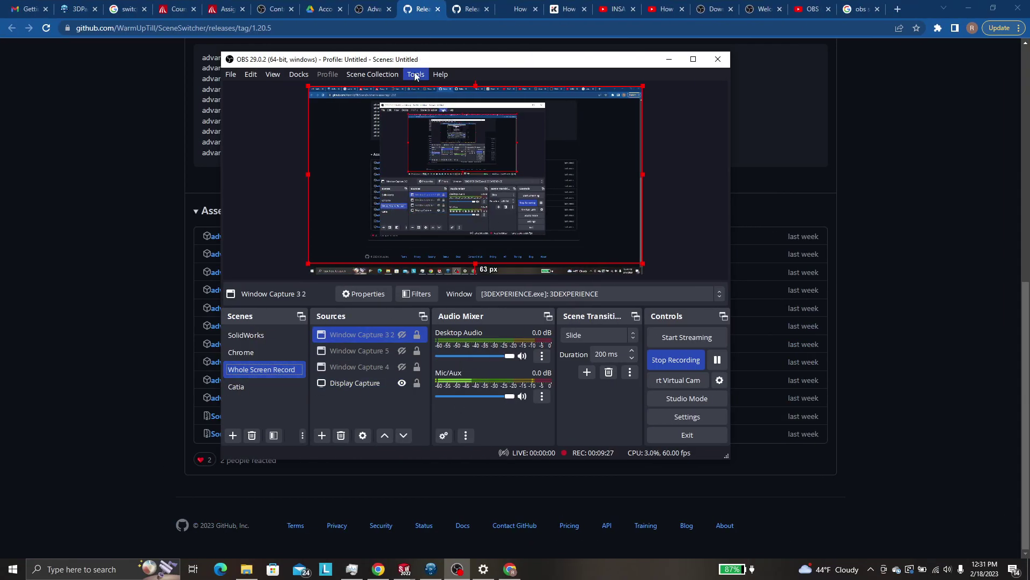
Stop the Advanced Scene Switcher, answer No to the Exit prompt, and close its window.
{"action": "left_click", "coordinate": [416, 74]}
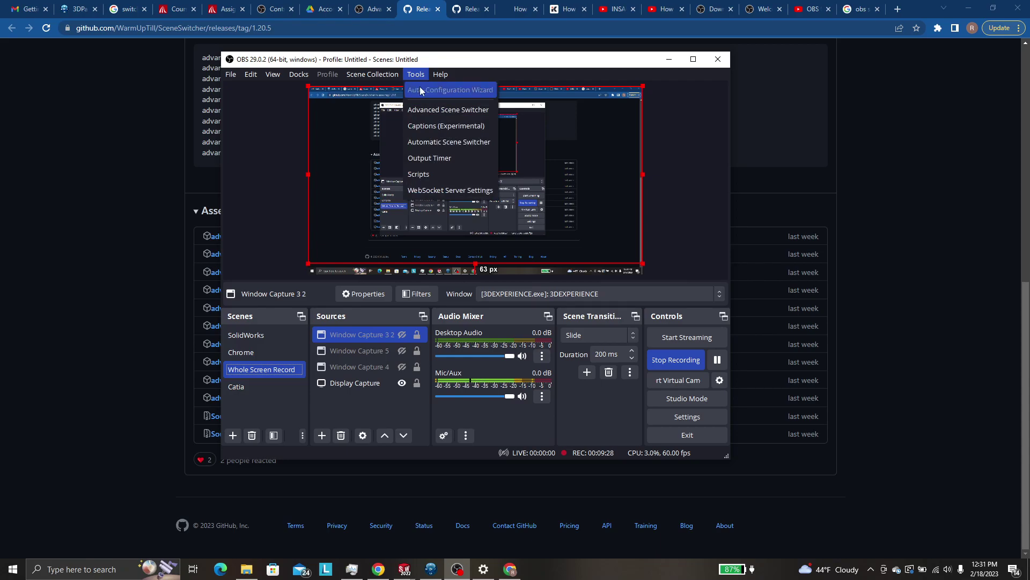
{"action": "left_click", "coordinate": [433, 110]}
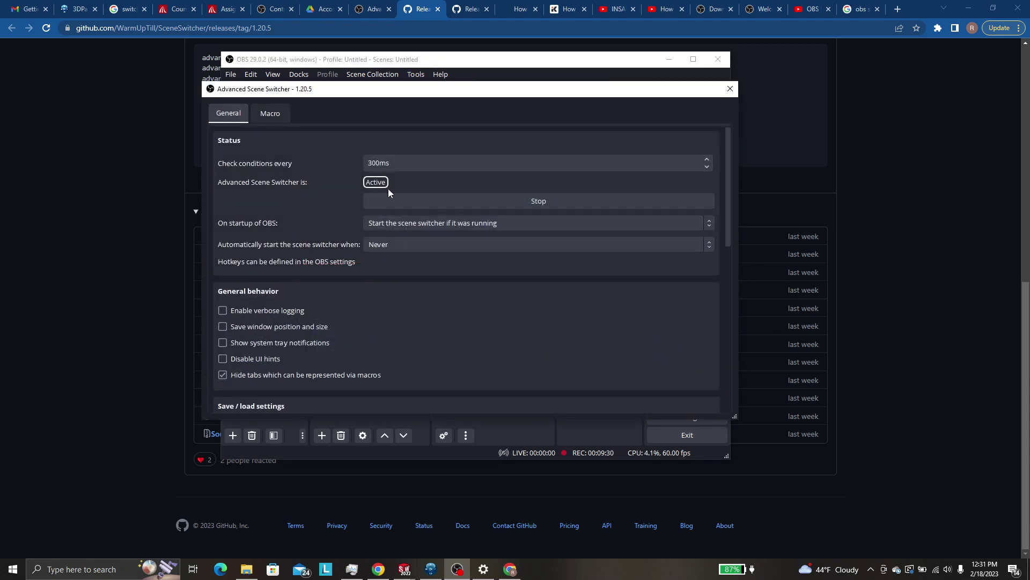
{"action": "left_click", "coordinate": [553, 201]}
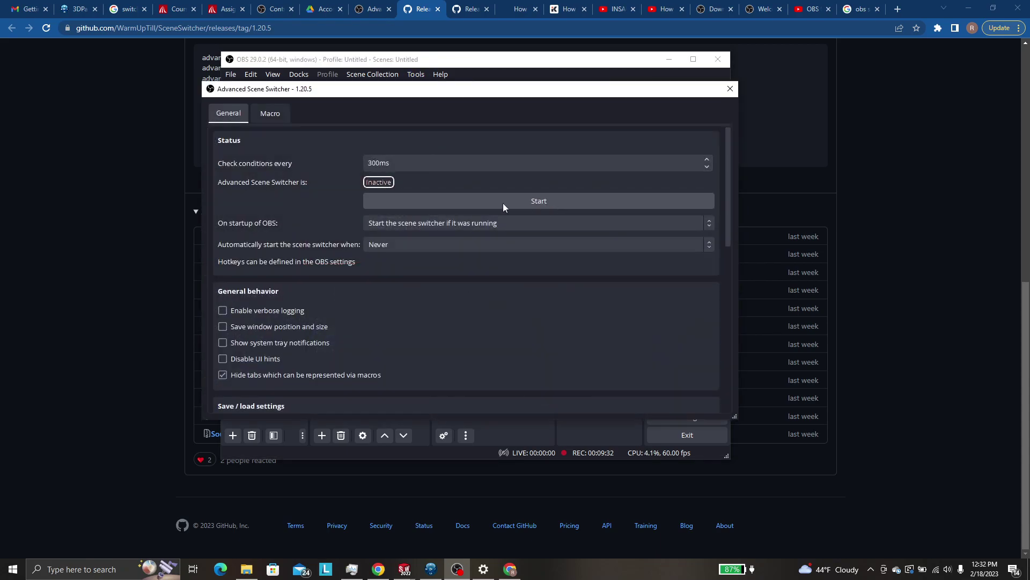
{"action": "left_click", "coordinate": [689, 439]}
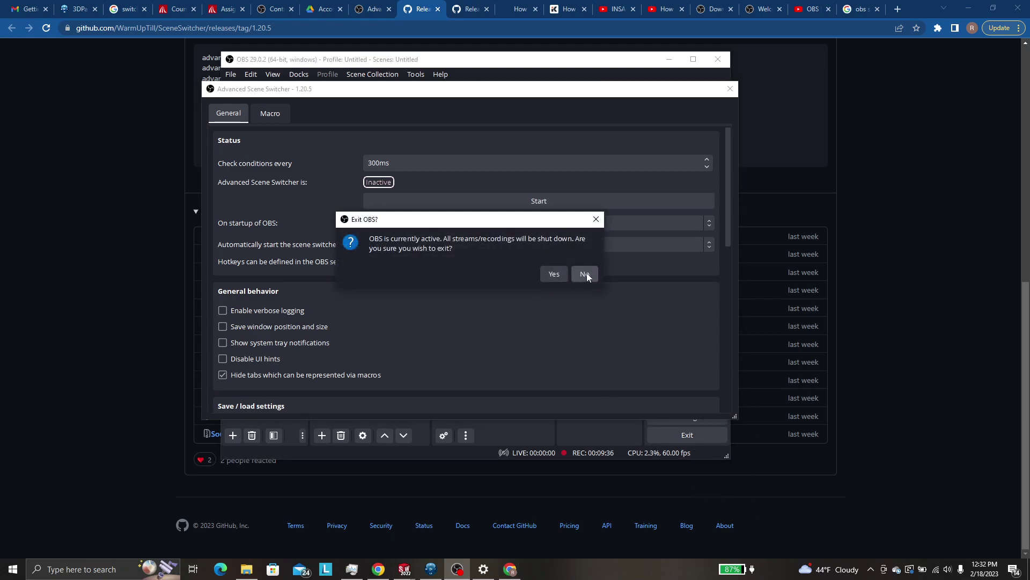
{"action": "left_click", "coordinate": [586, 274]}
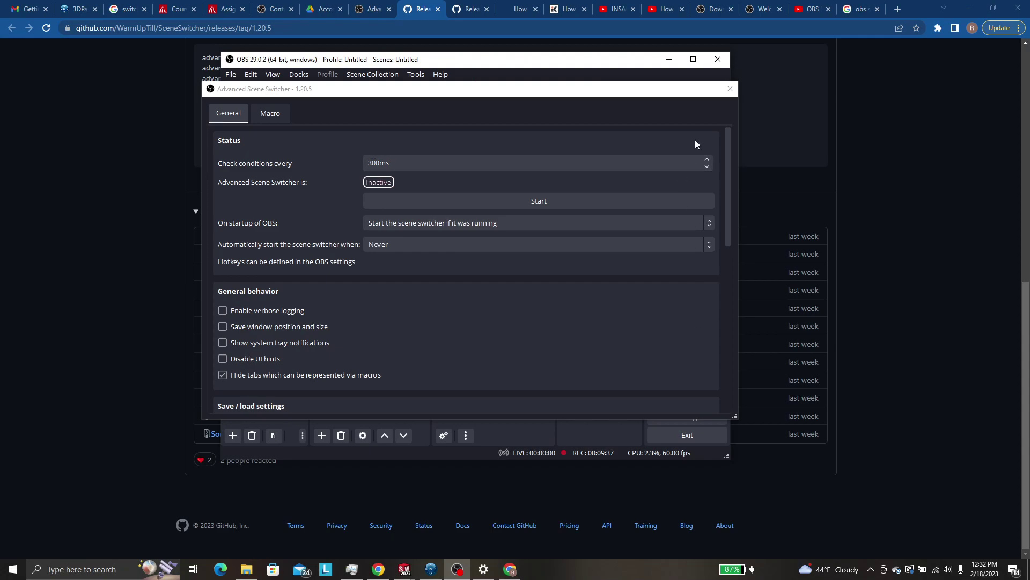
{"action": "left_click_drag", "start_coordinate": [679, 94], "coordinate": [566, 136]}
{"action": "left_click", "coordinate": [619, 131]}
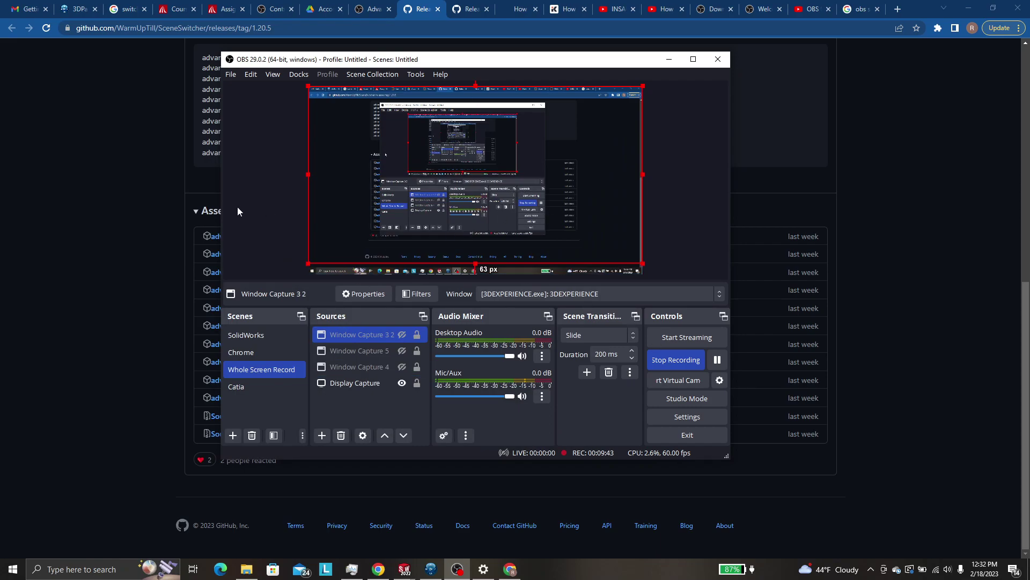
Select the Chrome scene in OBS's Scenes list.
{"action": "left_click", "coordinate": [241, 352]}
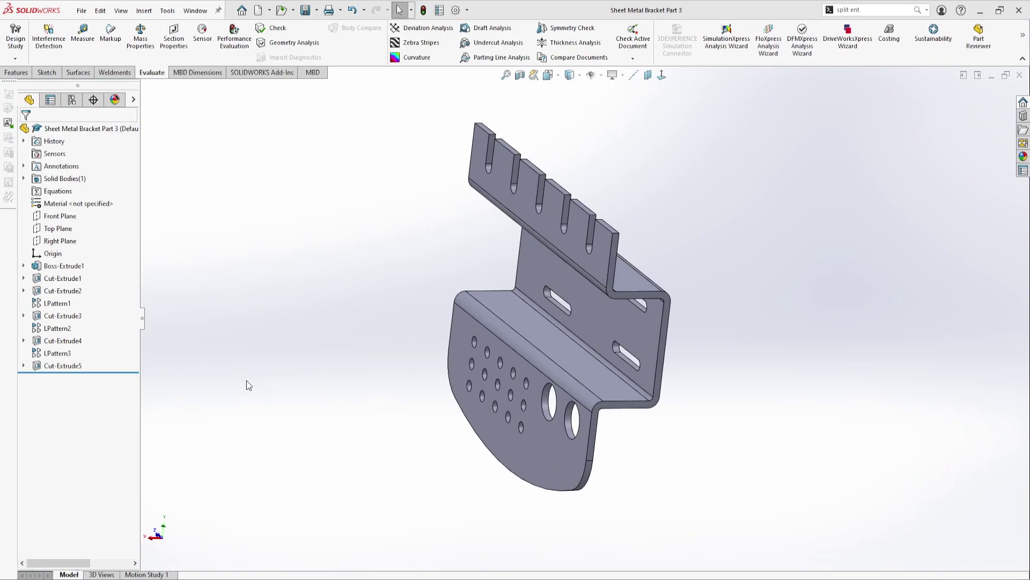